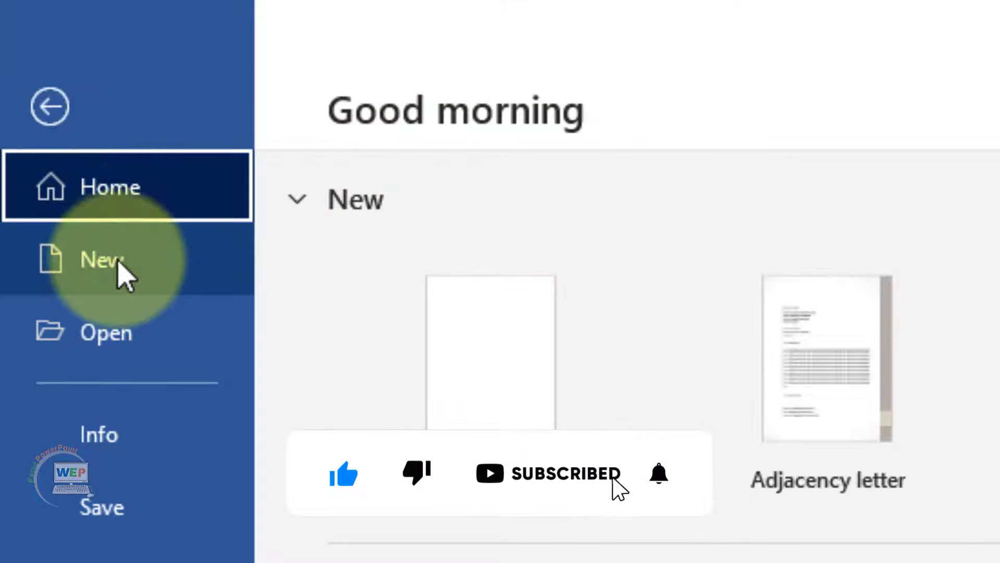
Start a new blank Word document, Document2.
left_click(119, 271)
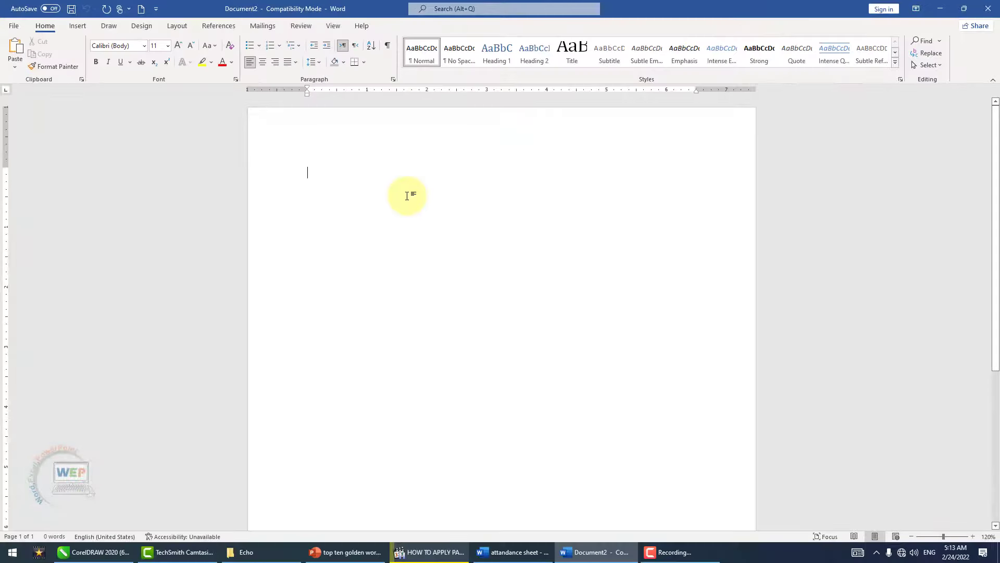
Turn the page to landscape orientation with Normal margins.
scroll(407, 196, "down", 1, "ctrl")
scroll(407, 196, "up", 4, "ctrl")
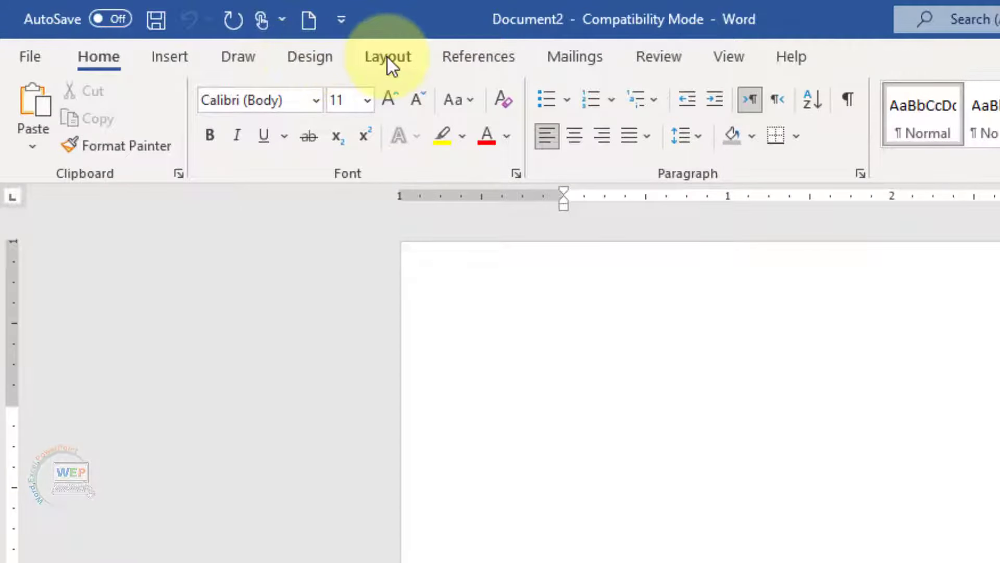
left_click(388, 60)
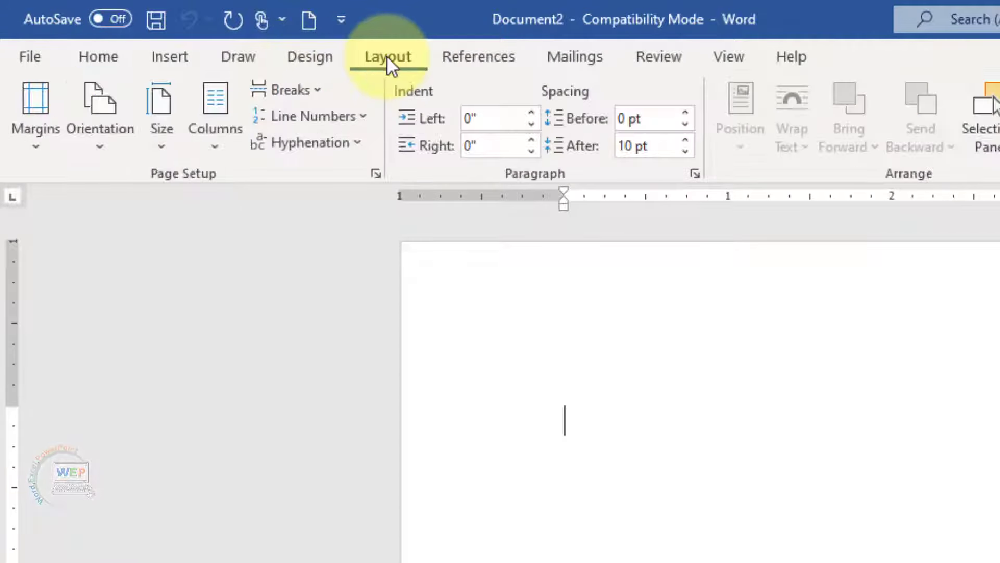
left_click(109, 163)
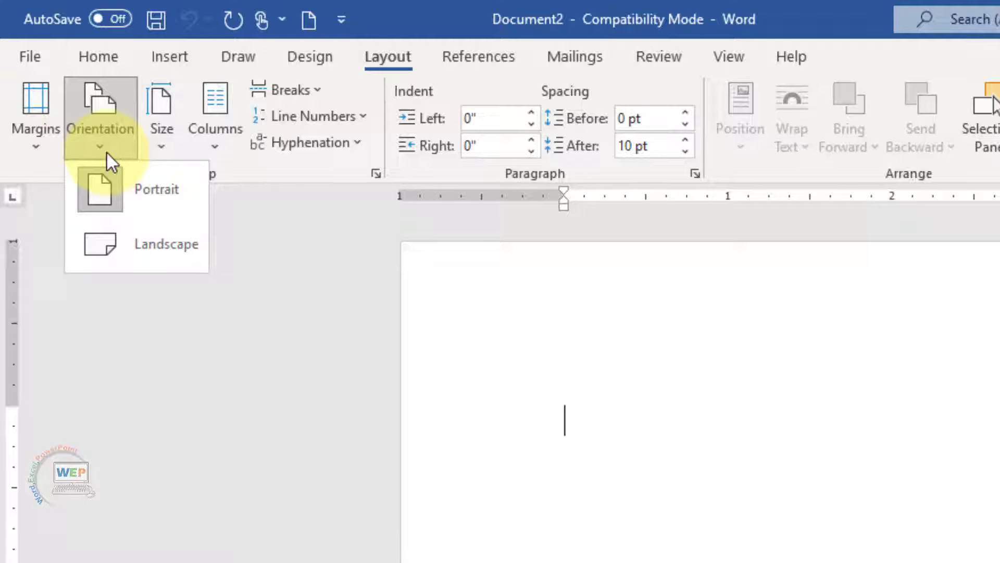
left_click(201, 243)
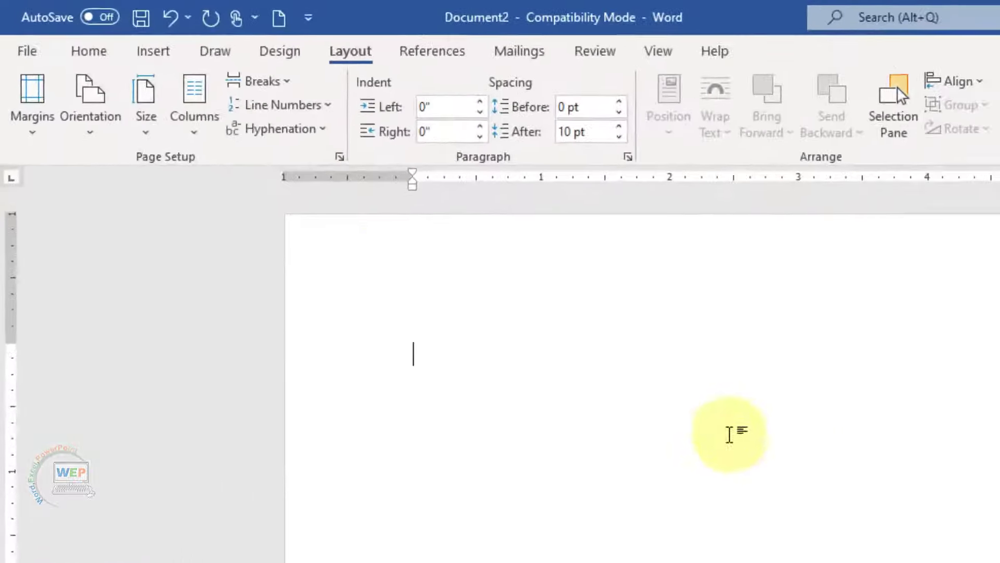
left_click(29, 151)
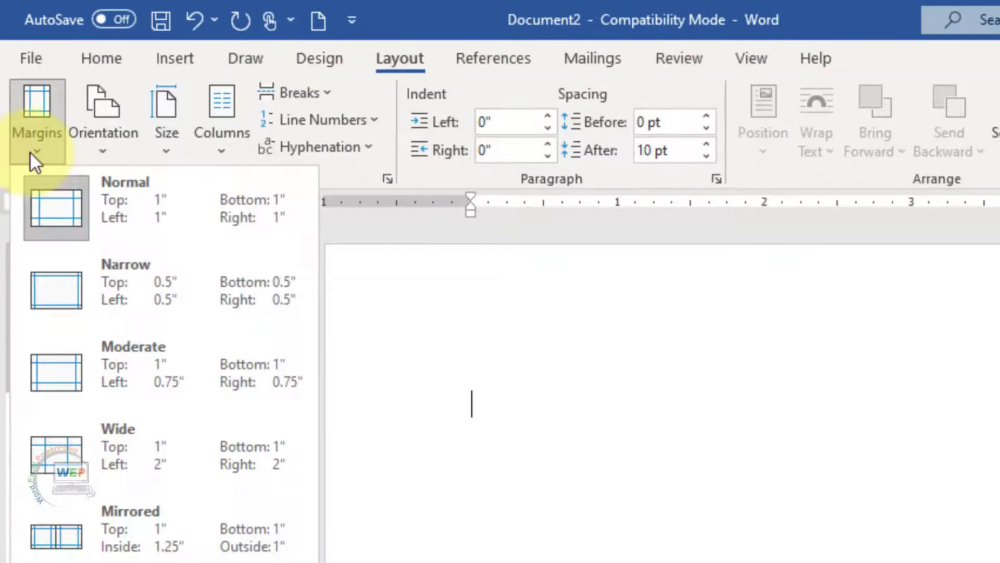
left_click(64, 223)
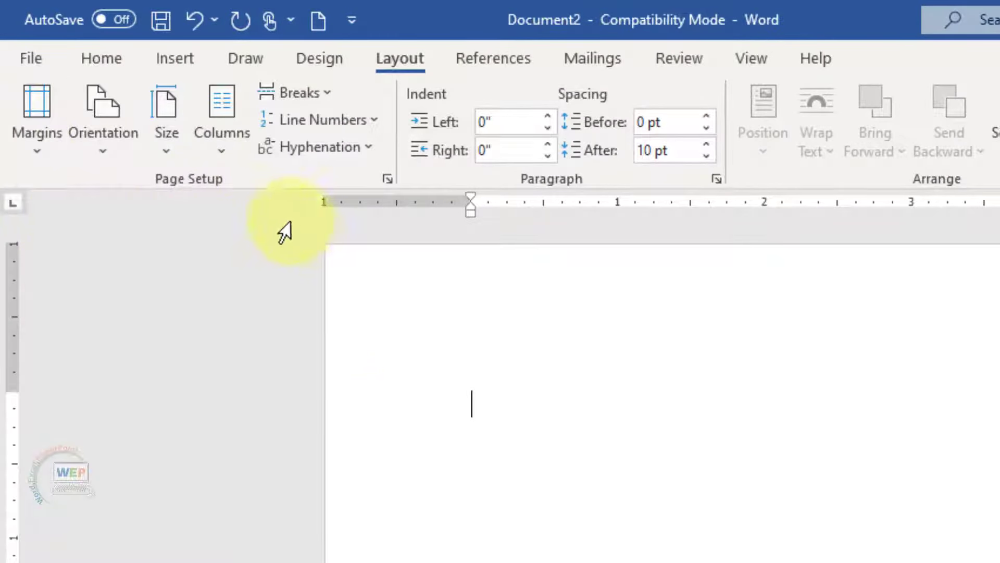
Set the paper size to A4 and paragraph spacing after to 0 pt.
left_click(168, 143)
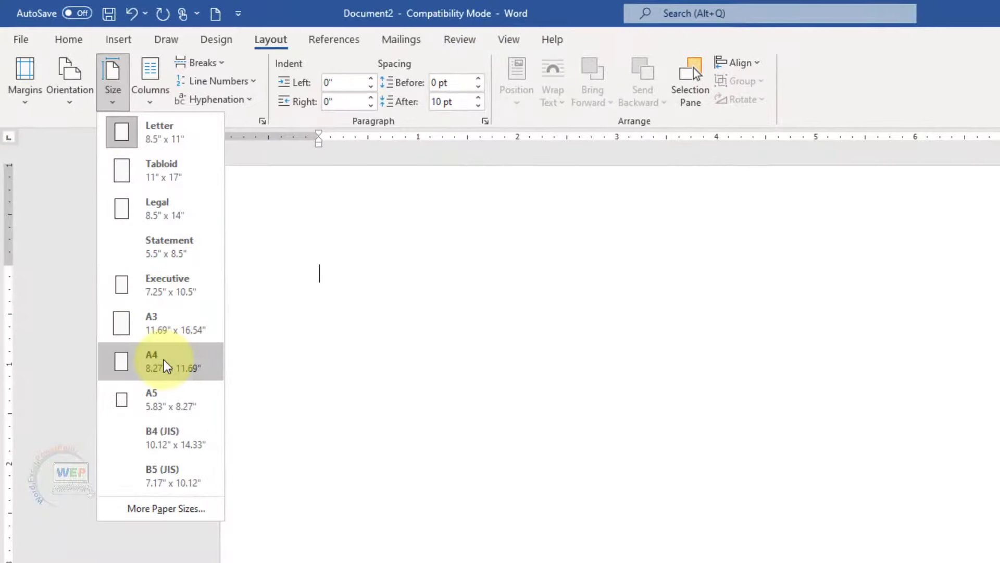
left_click(167, 366)
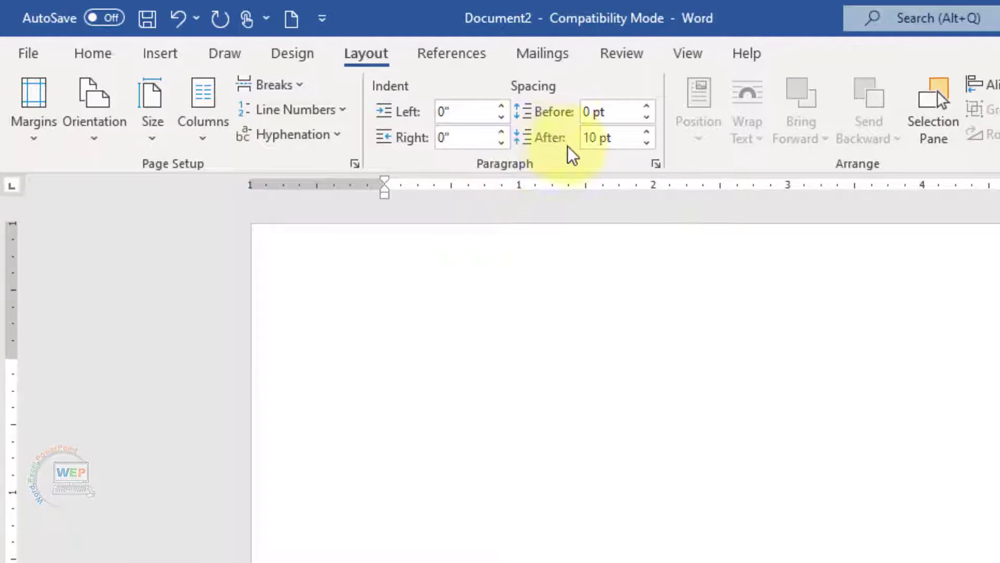
left_click(649, 144)
left_click(649, 144)
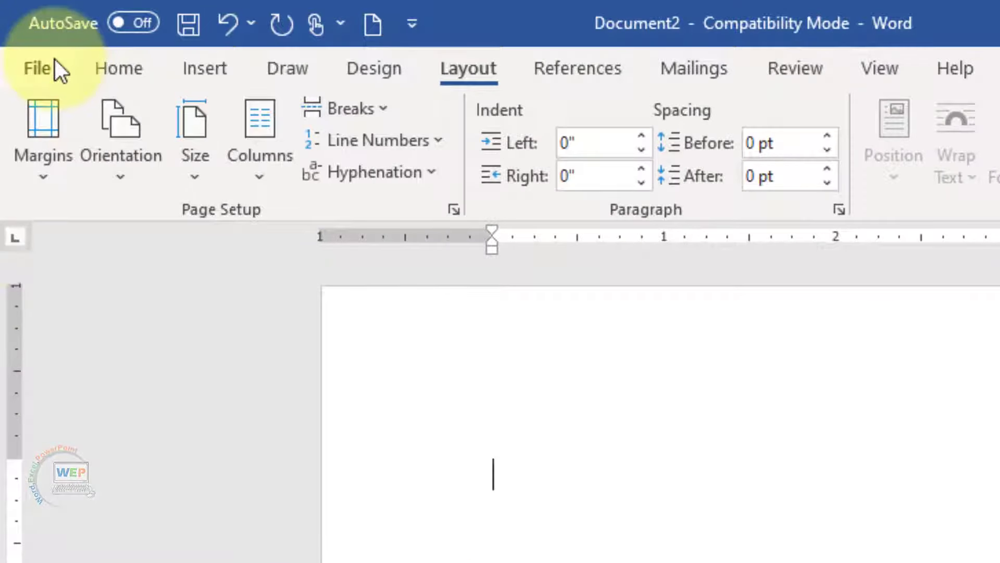
Save the document to the Desktop as 'attandance sheet 2', upgrading to the newest format.
left_click(21, 68)
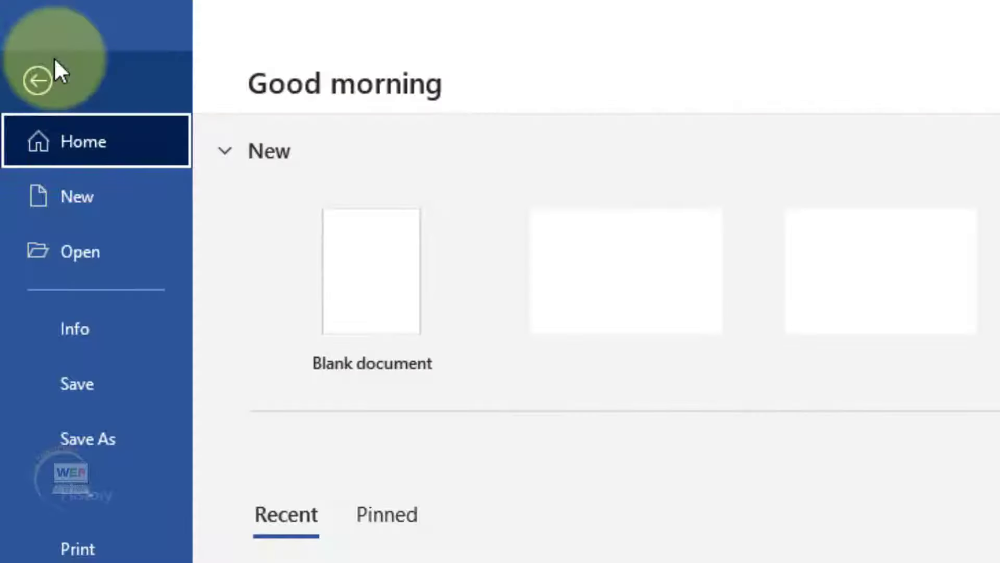
left_click(103, 371)
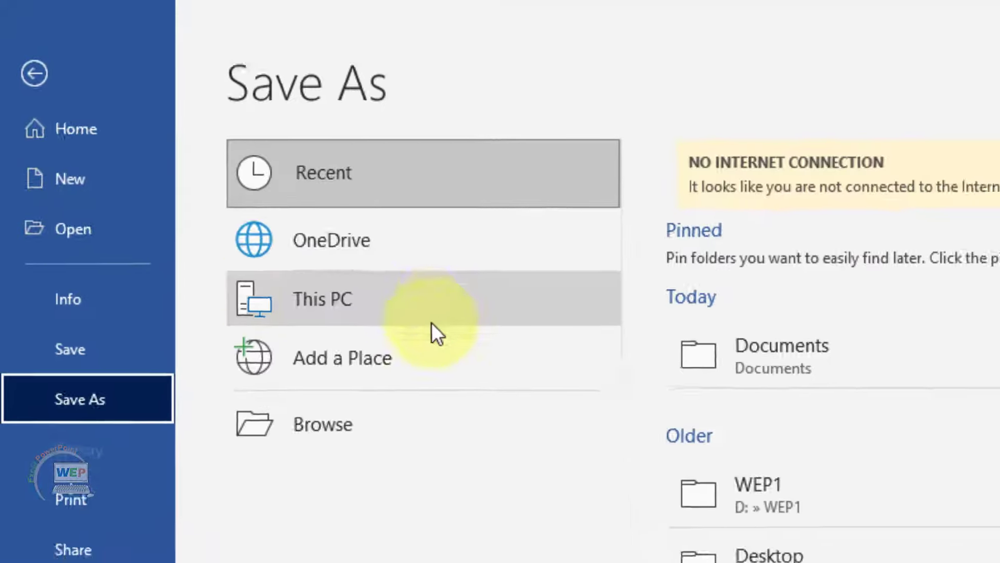
left_click(441, 370)
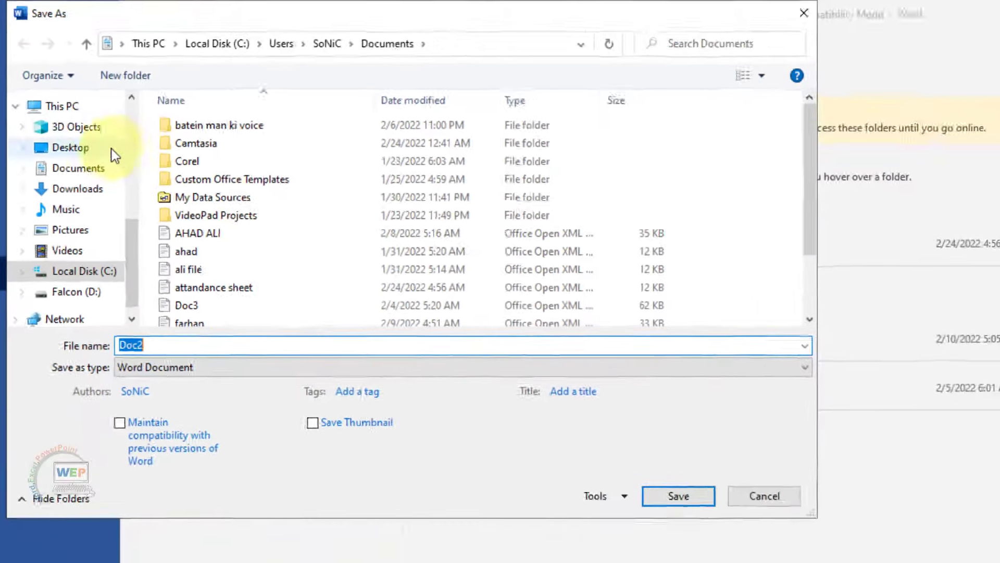
left_click_drag(119, 232, 127, 123)
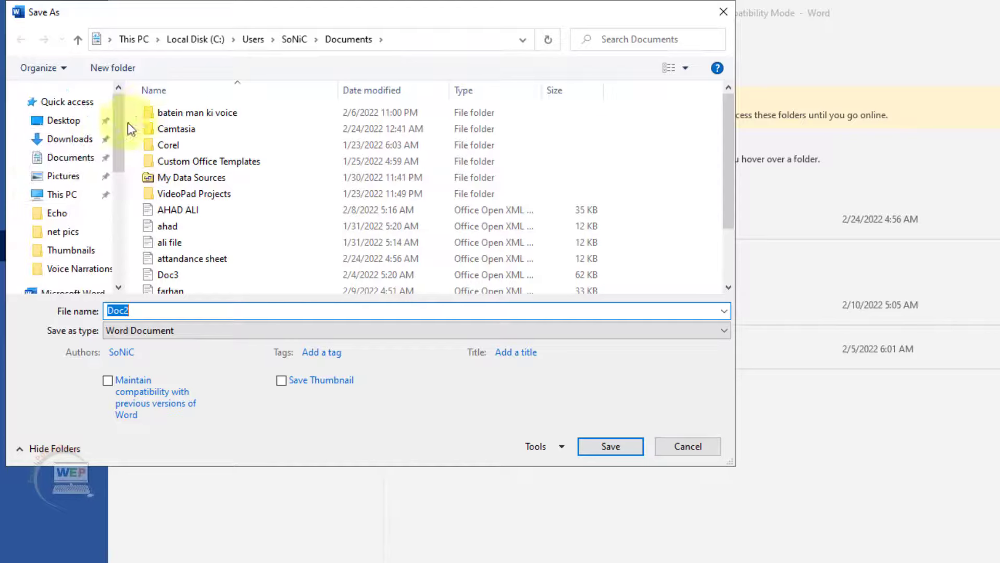
left_click(164, 309)
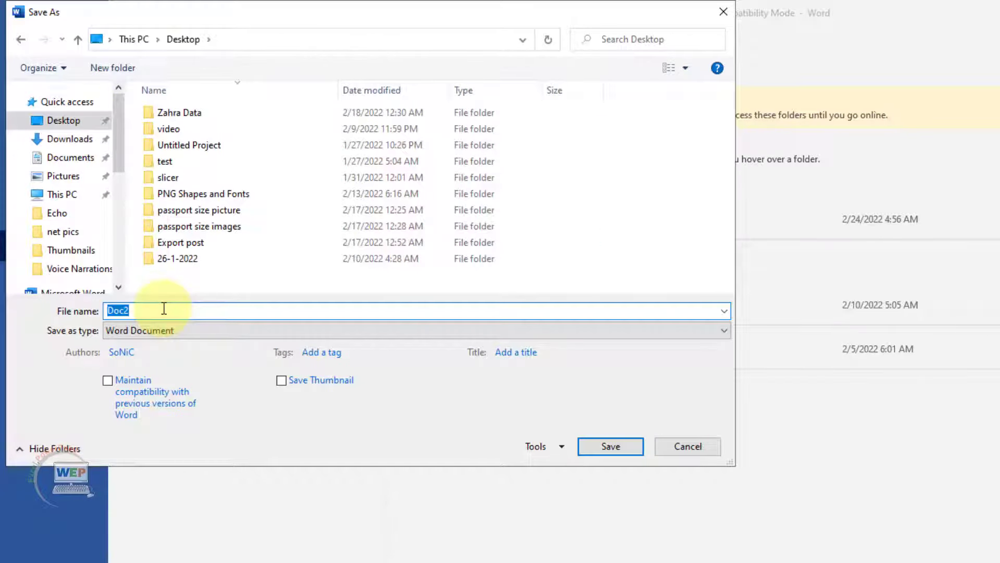
type("aa")
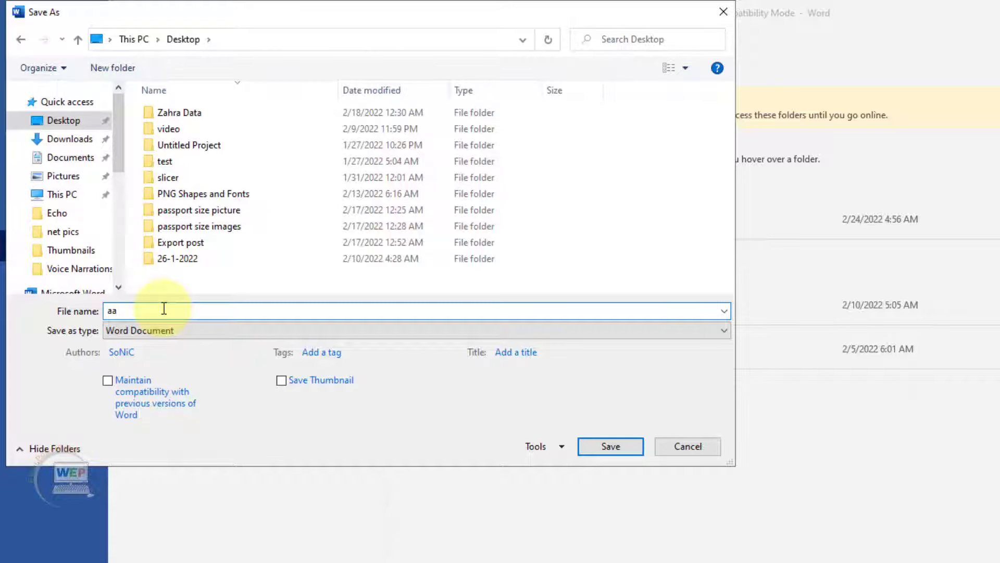
key("BackSpace")
type("ttandance sh")
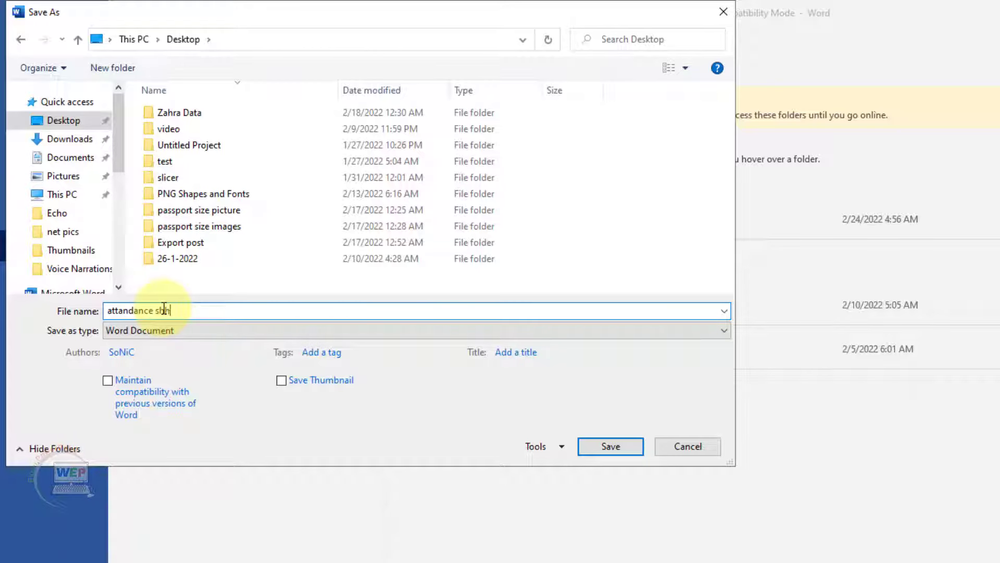
key("BackSpace")
type("eet 2")
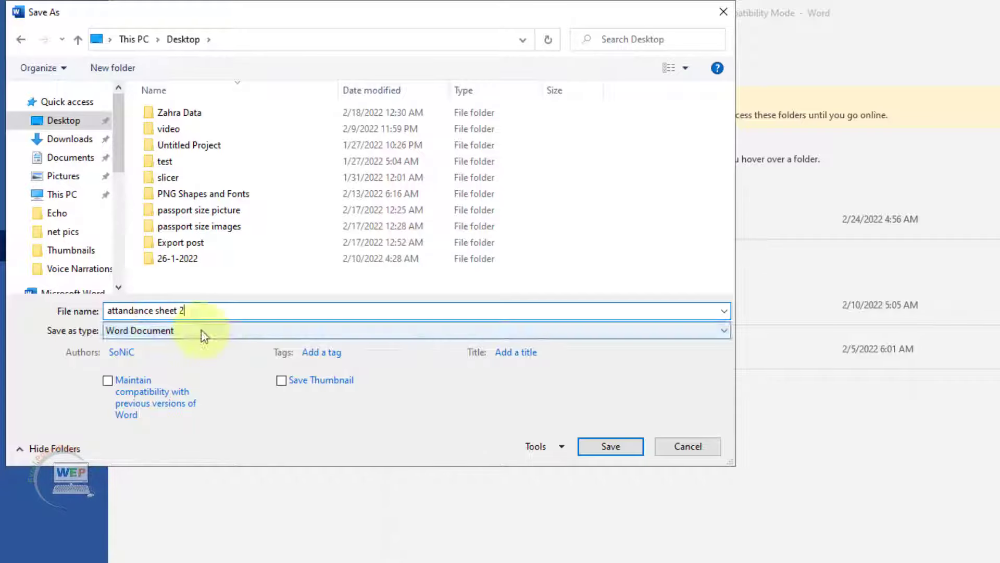
left_click(599, 446)
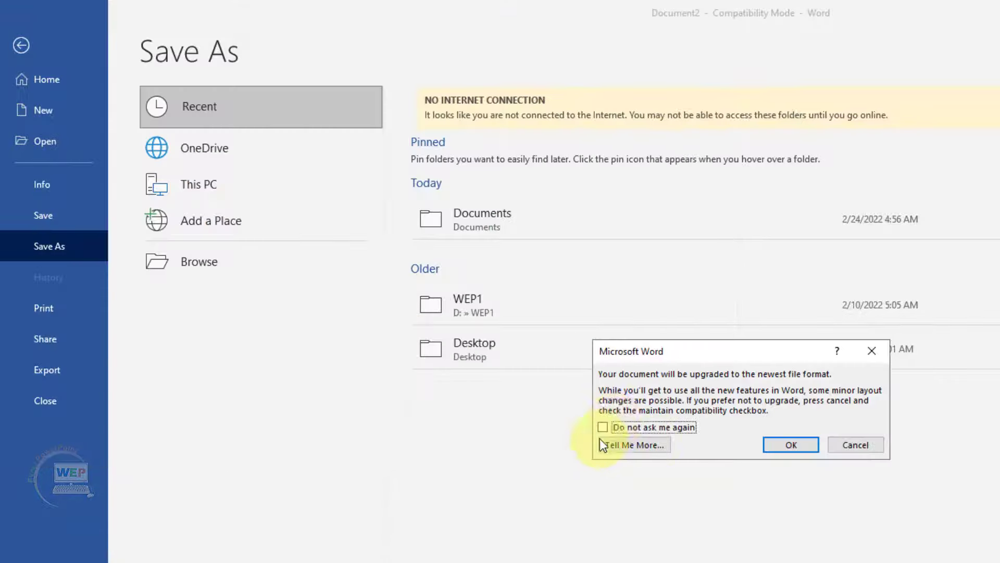
left_click(797, 447)
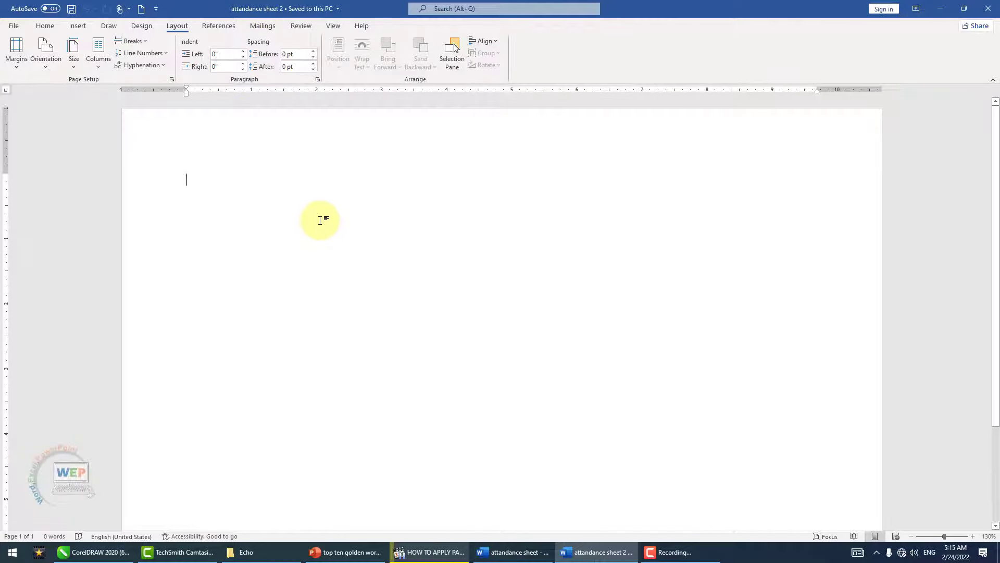
Insert a table with 29 columns and 30 rows.
left_click(78, 26)
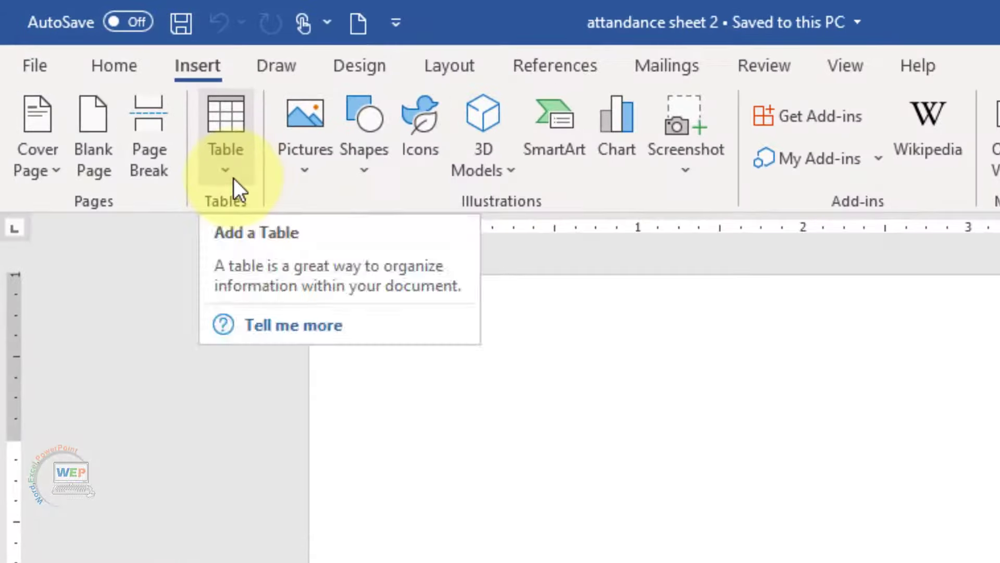
left_click(229, 177)
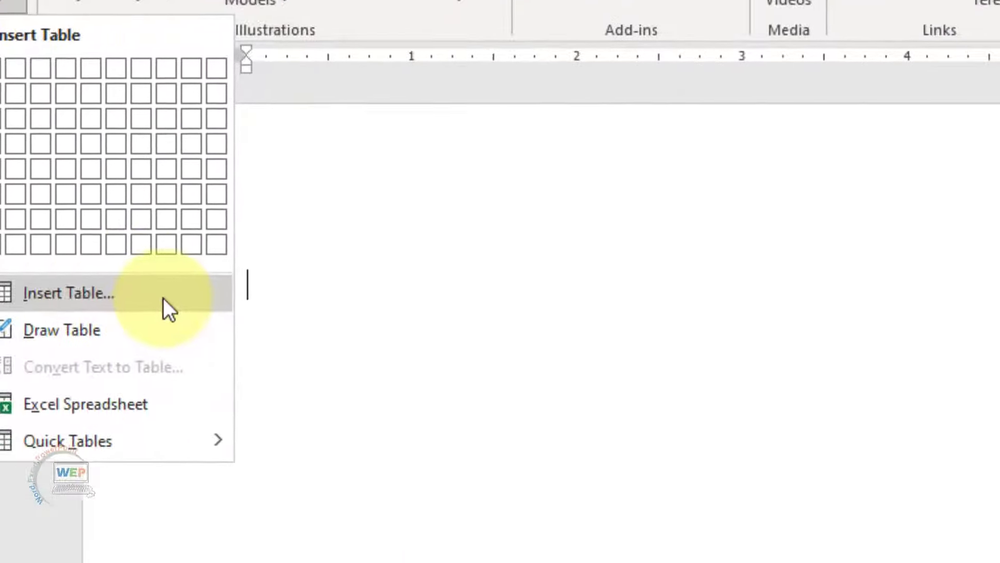
left_click(390, 469)
left_click_drag(670, 142, 555, 129)
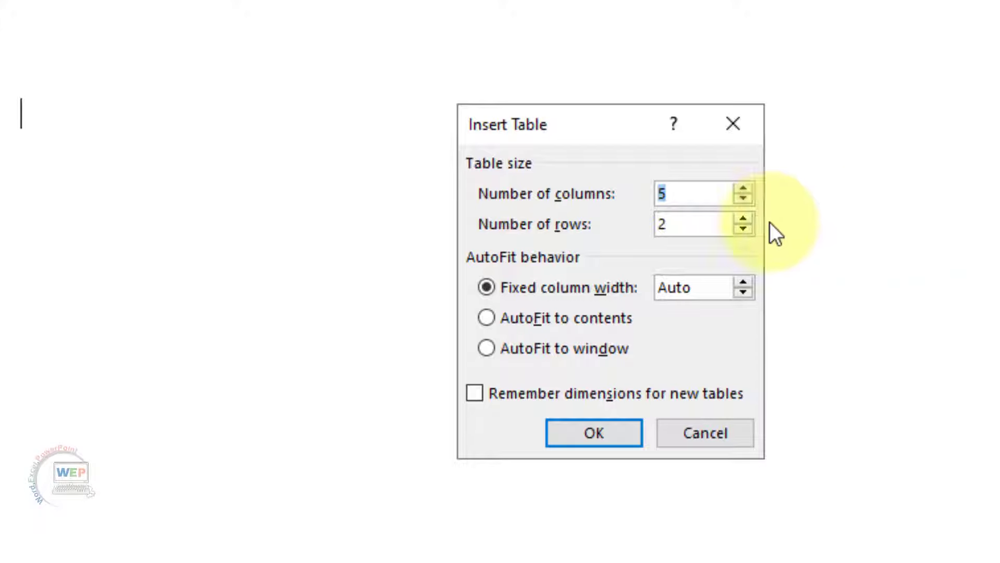
type("29")
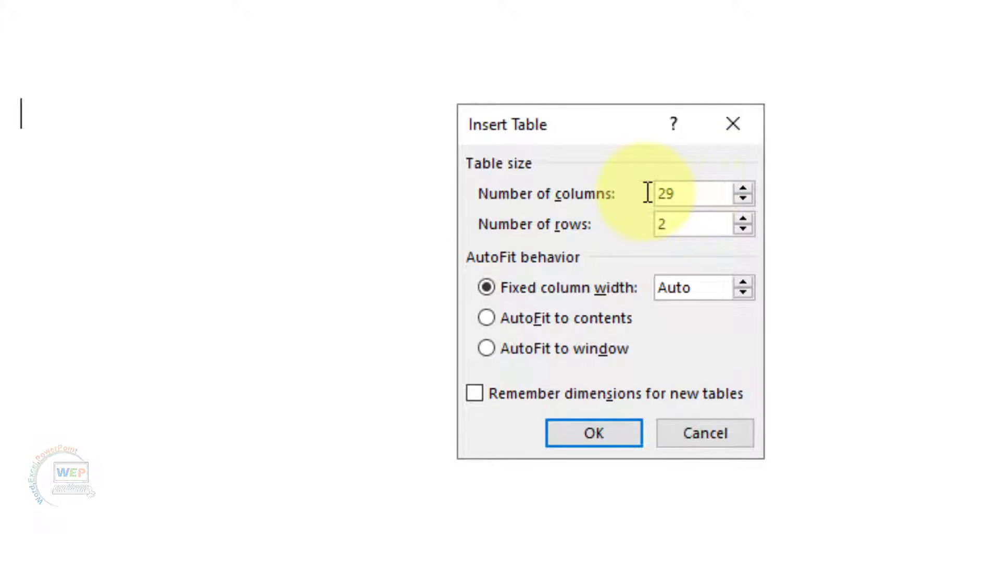
key("Tab")
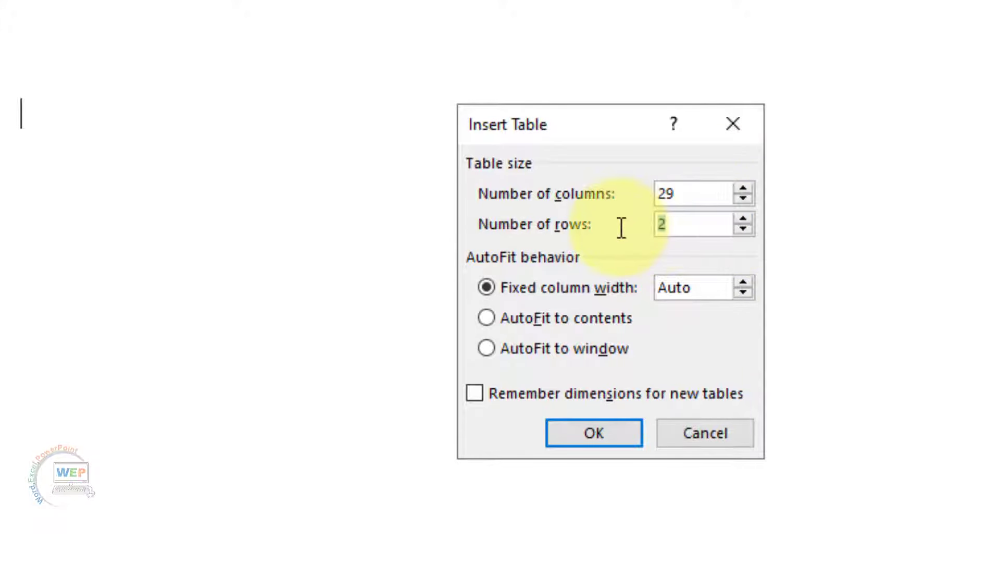
type("30")
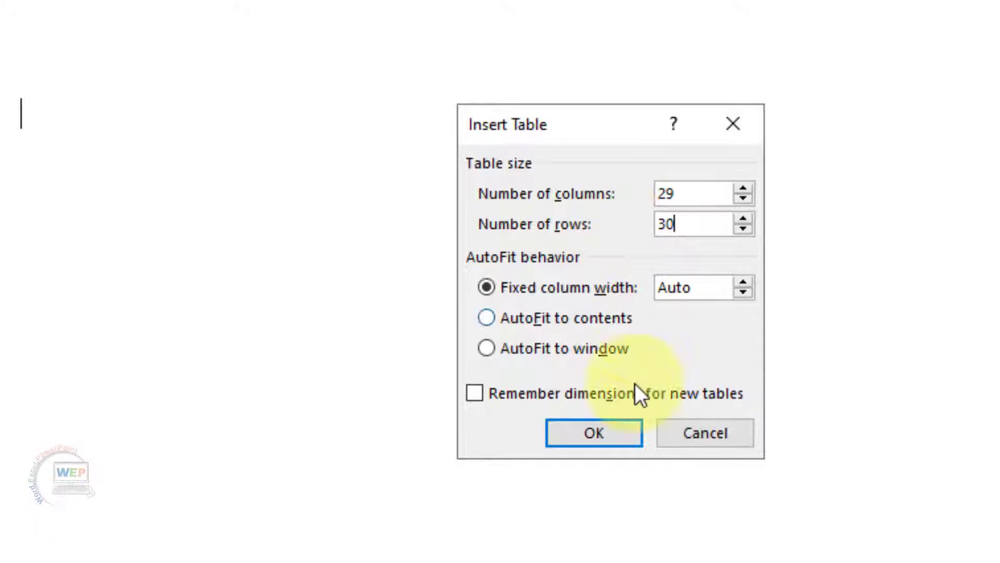
left_click(595, 436)
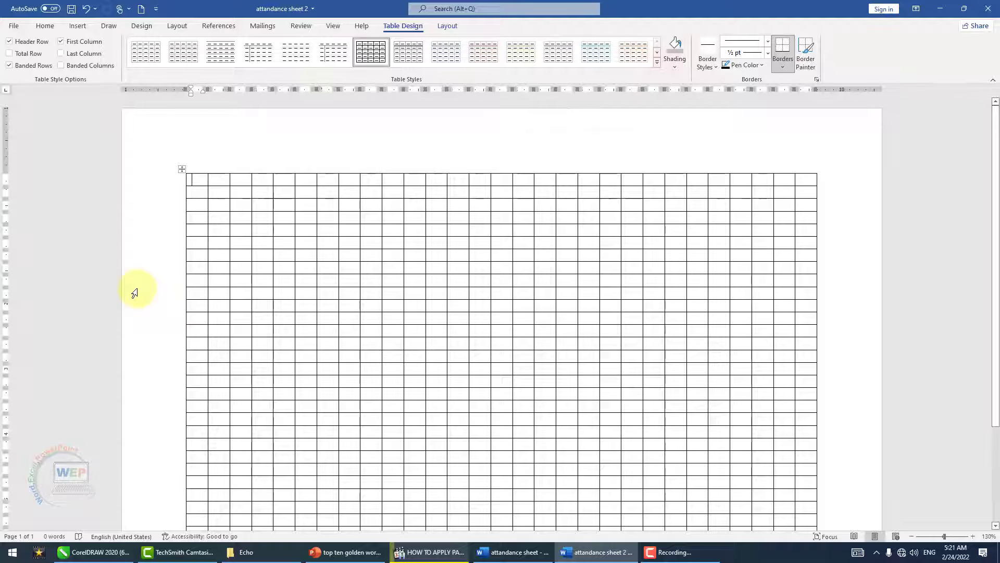
Type the title Attendance Sheet and the headers Name, Roll no and Week 1.
type("Att")
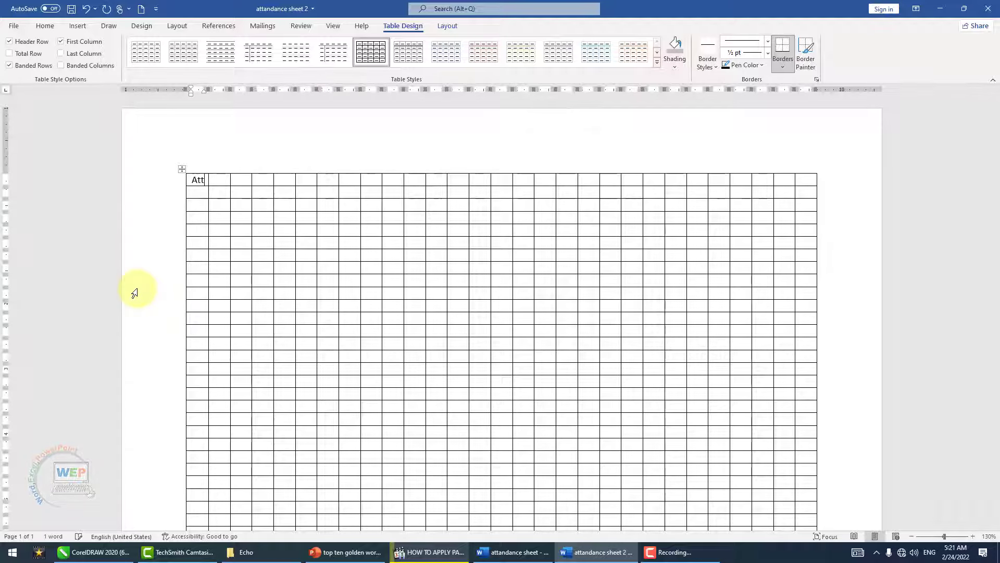
type("e")
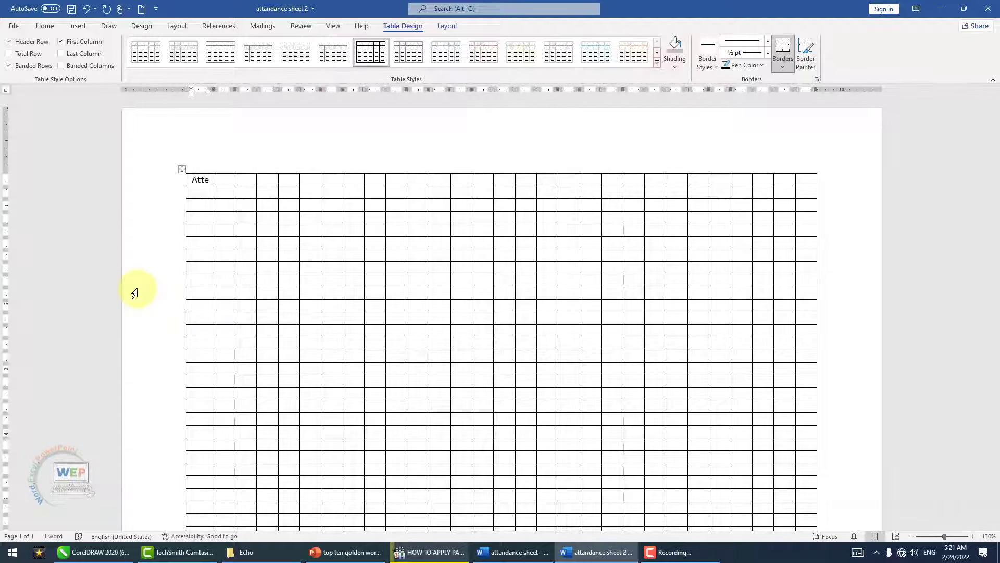
type("ndance Sh")
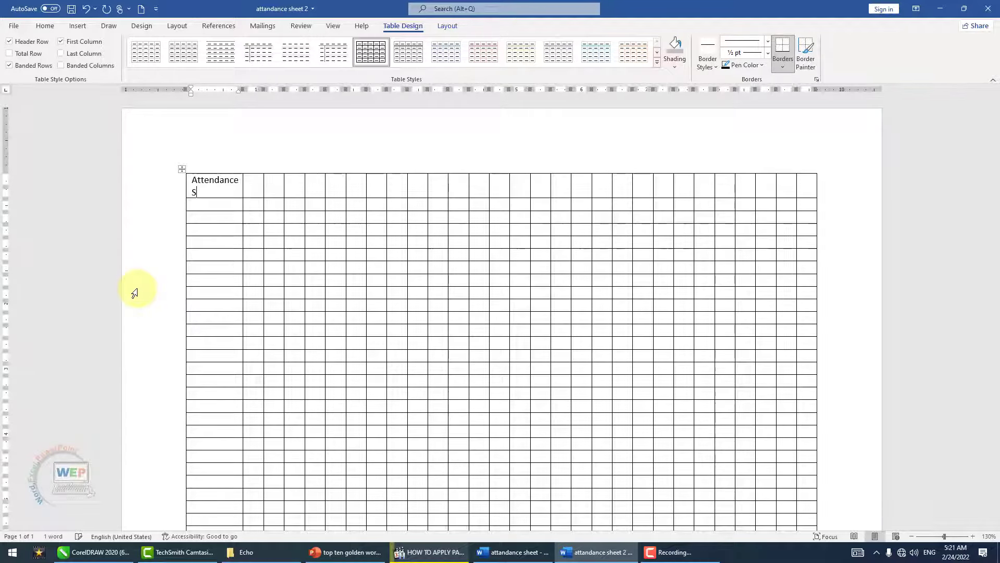
type("ee")
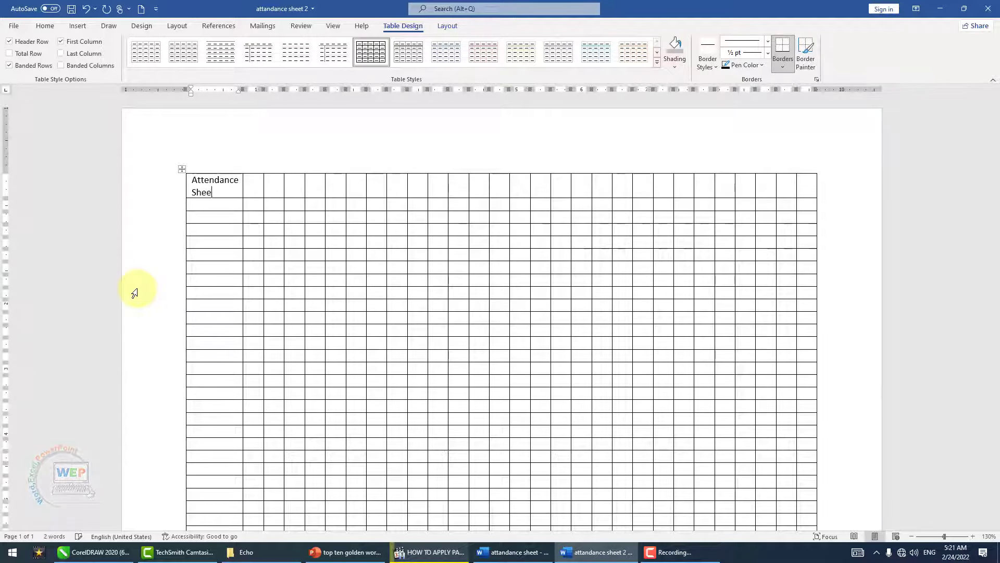
type("t")
type("N")
type("am")
key("BackSpace")
key("BackSpace")
type("ame")
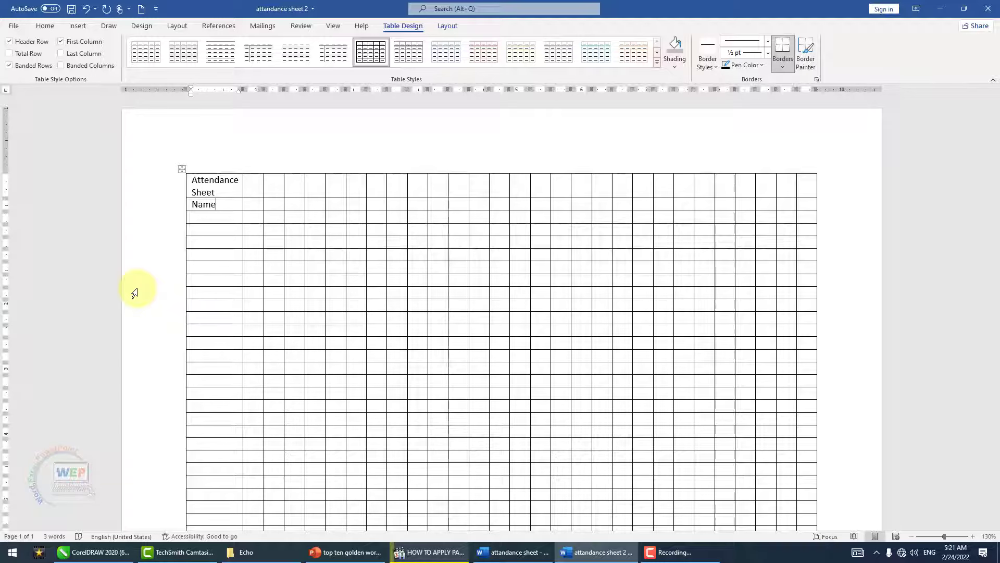
key("Tab")
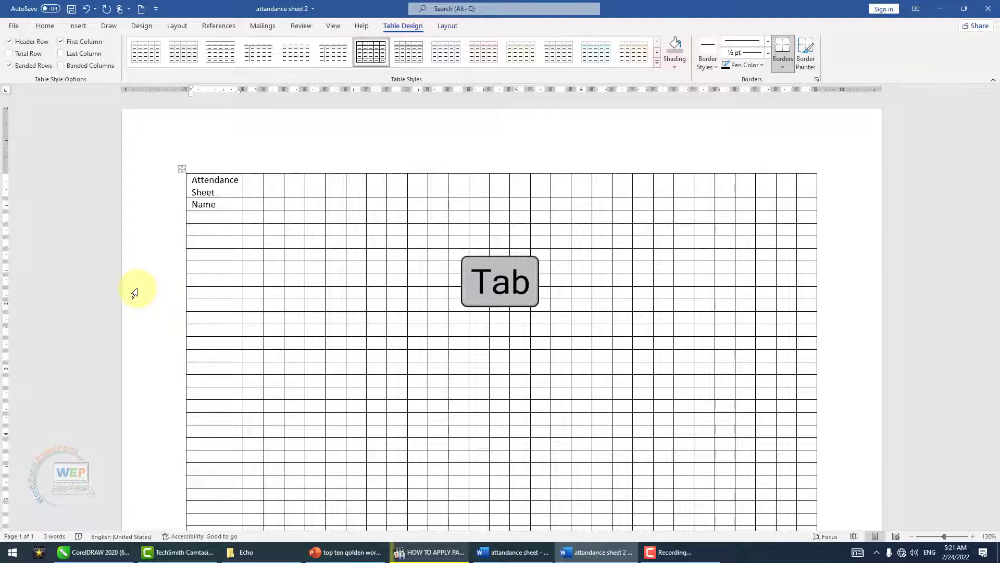
key("Tab")
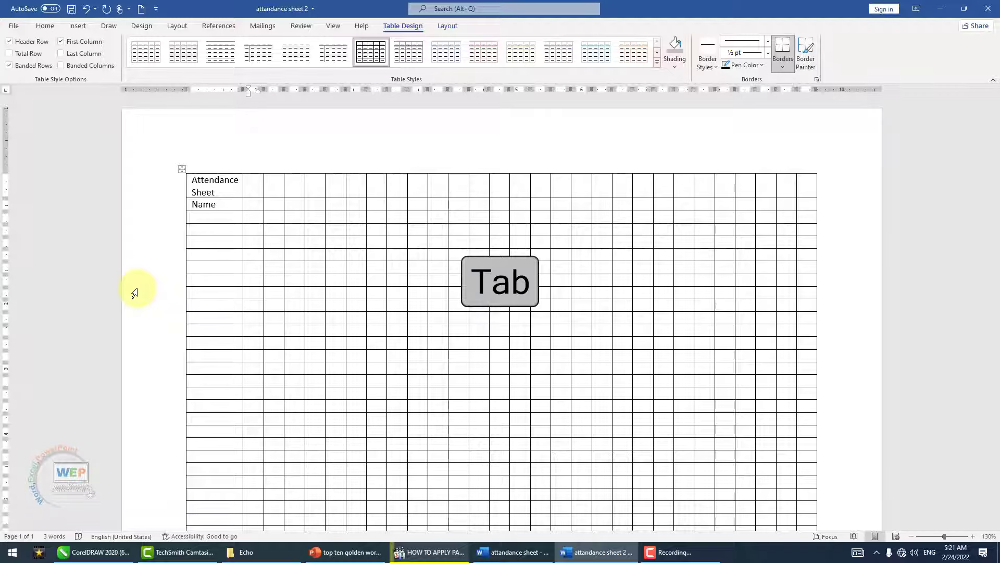
type("Roll")
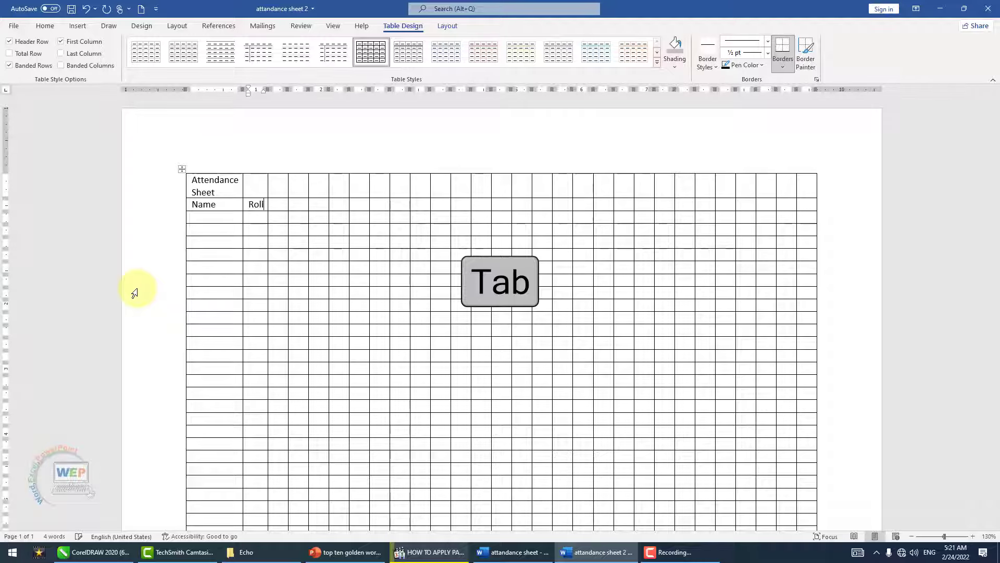
type(" no")
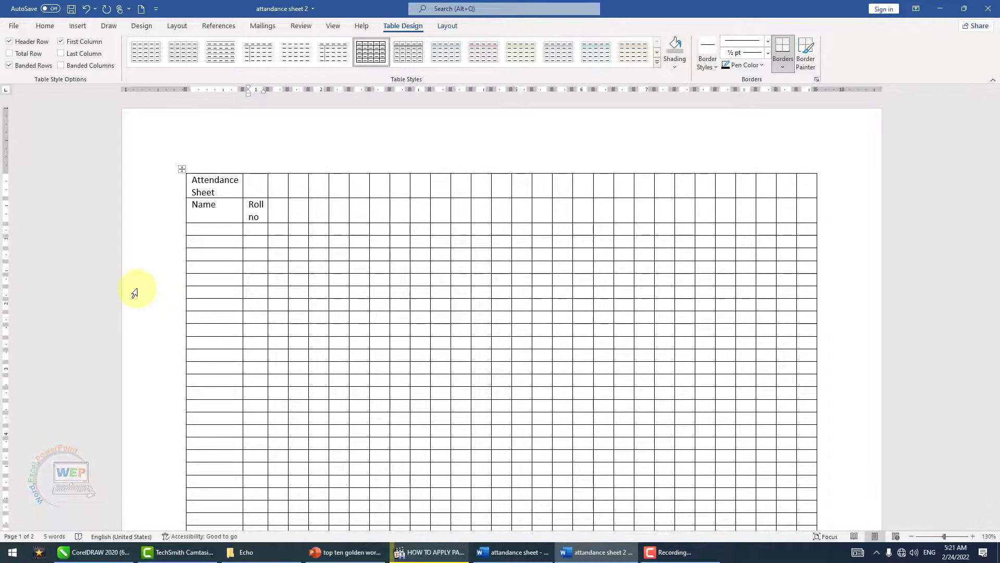
key("Tab")
type("We")
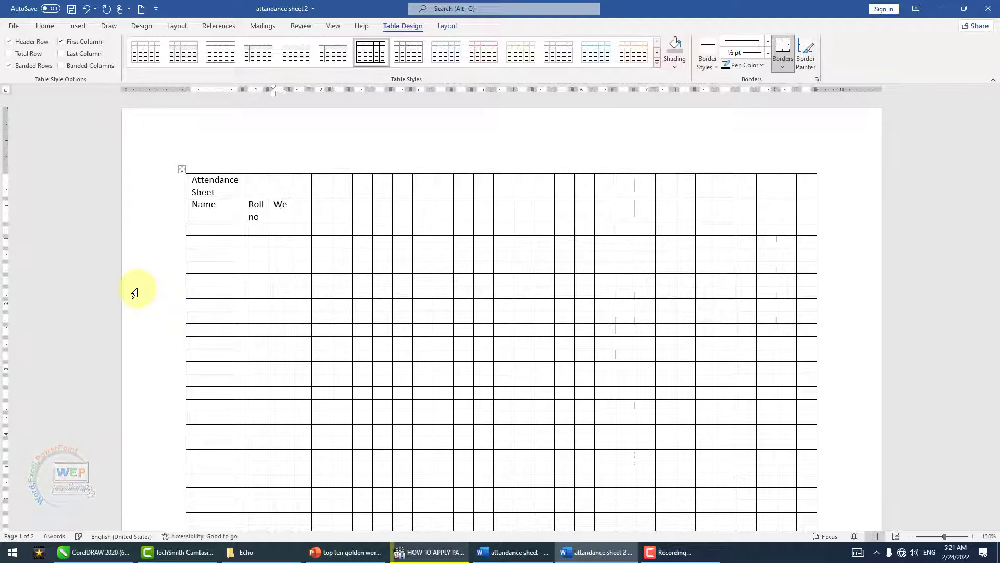
type("ek ")
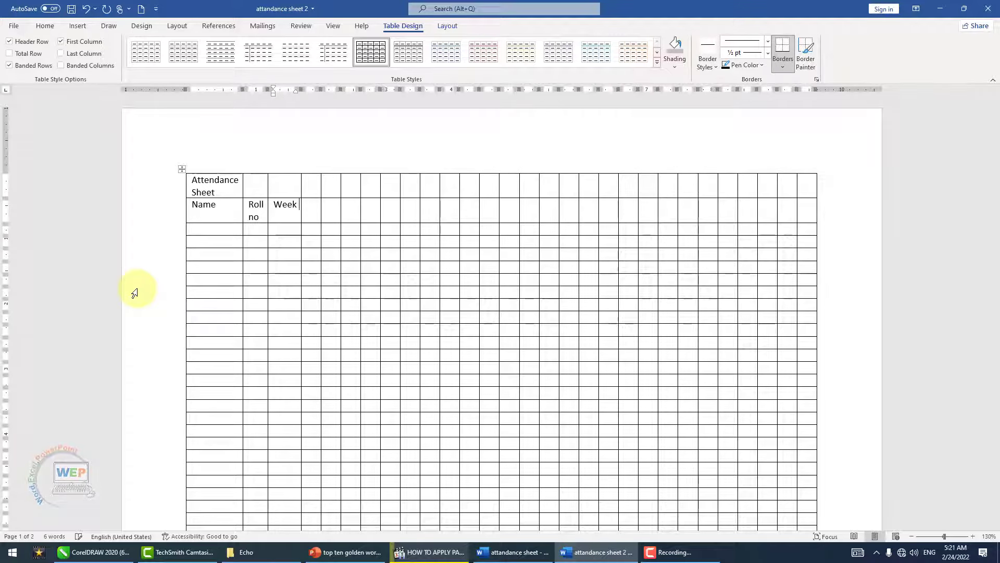
type("1")
Enter the day letters M, T, W, T, F, S beneath Week 1.
key("Down")
type("M")
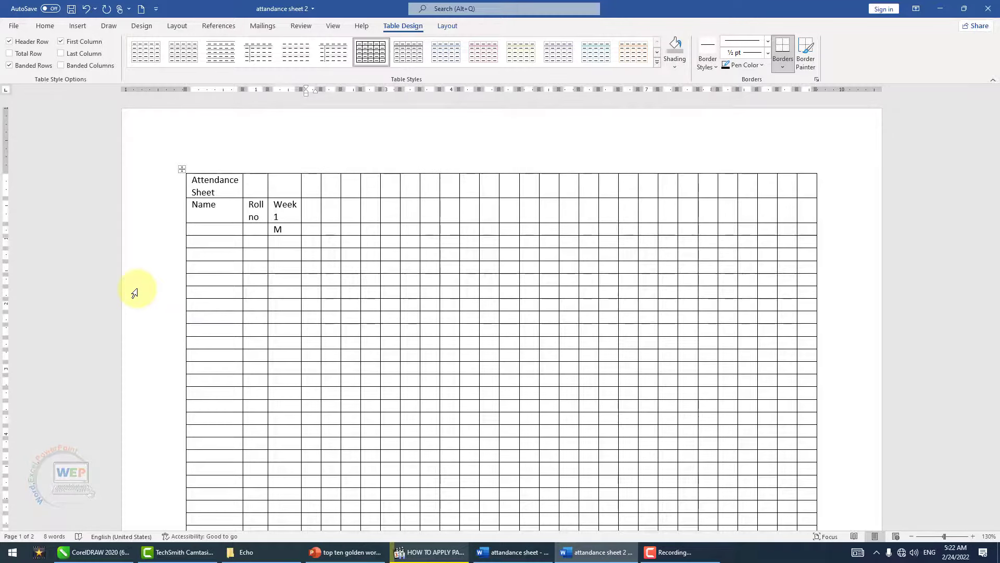
type("T")
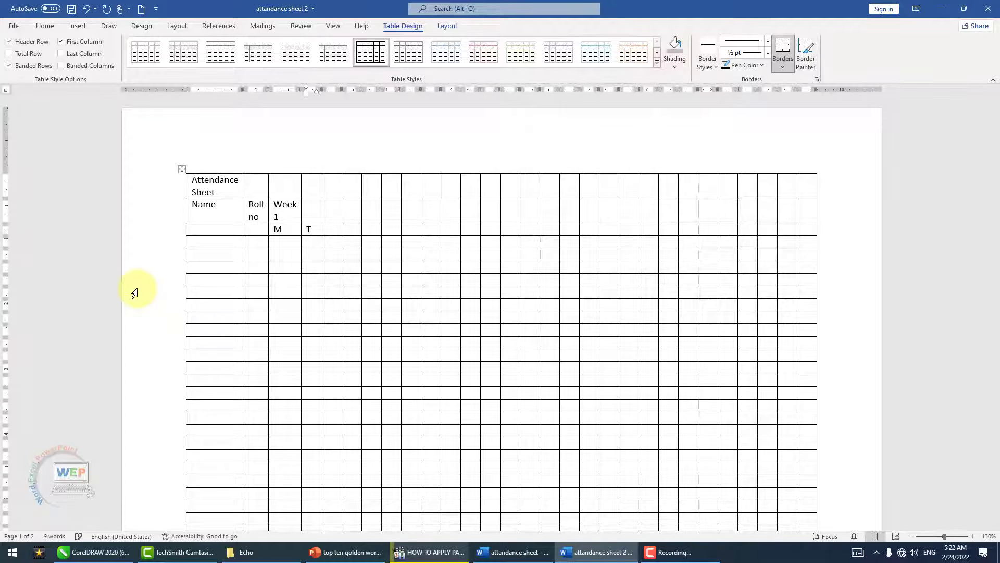
key("Tab")
type("W")
key("Tab")
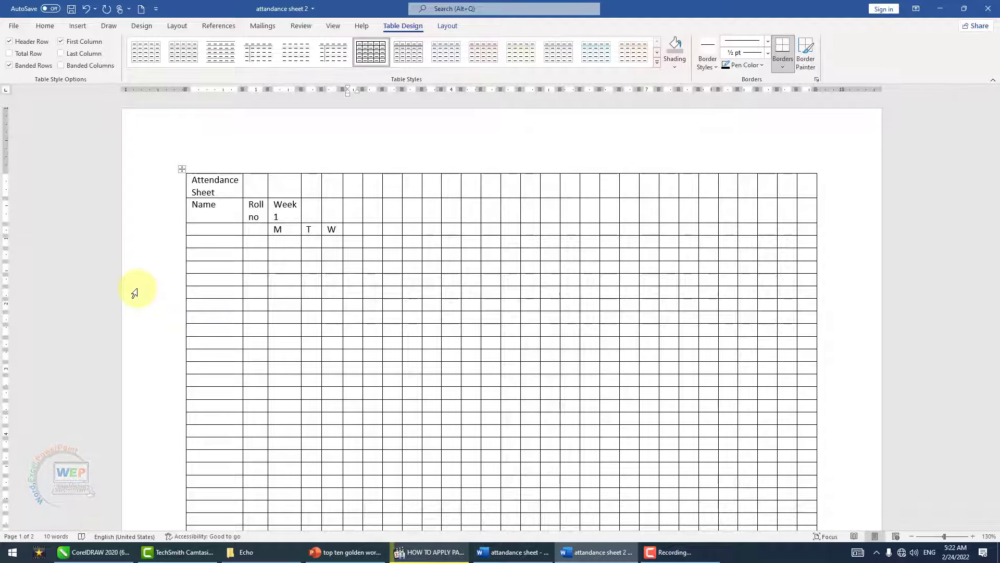
type("T")
key("Tab")
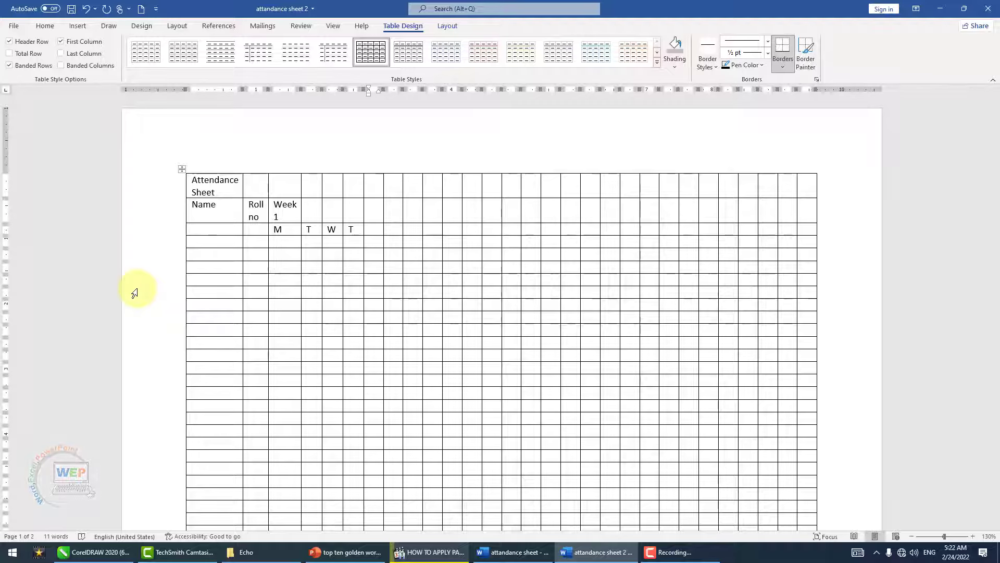
type("F")
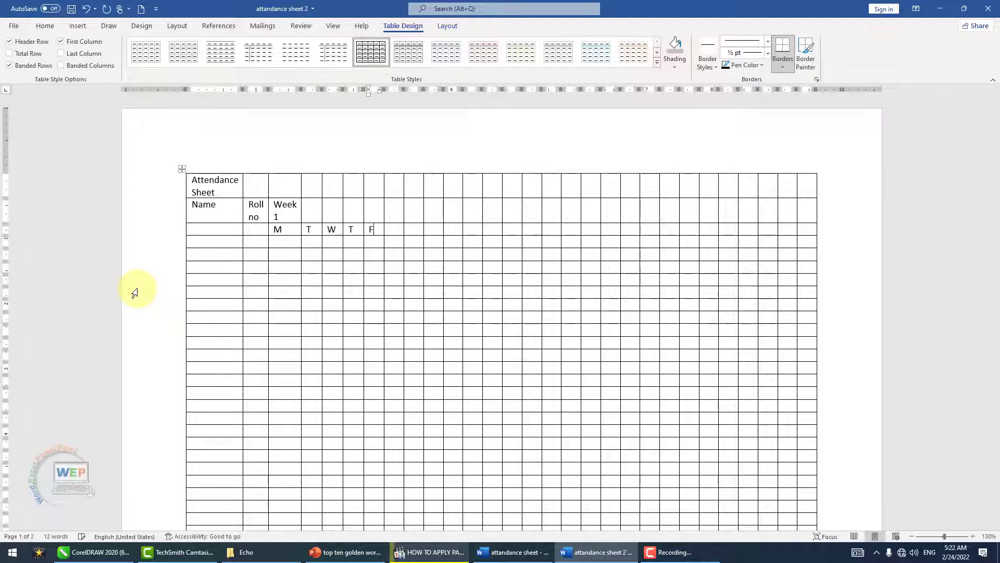
key("Tab")
type("S")
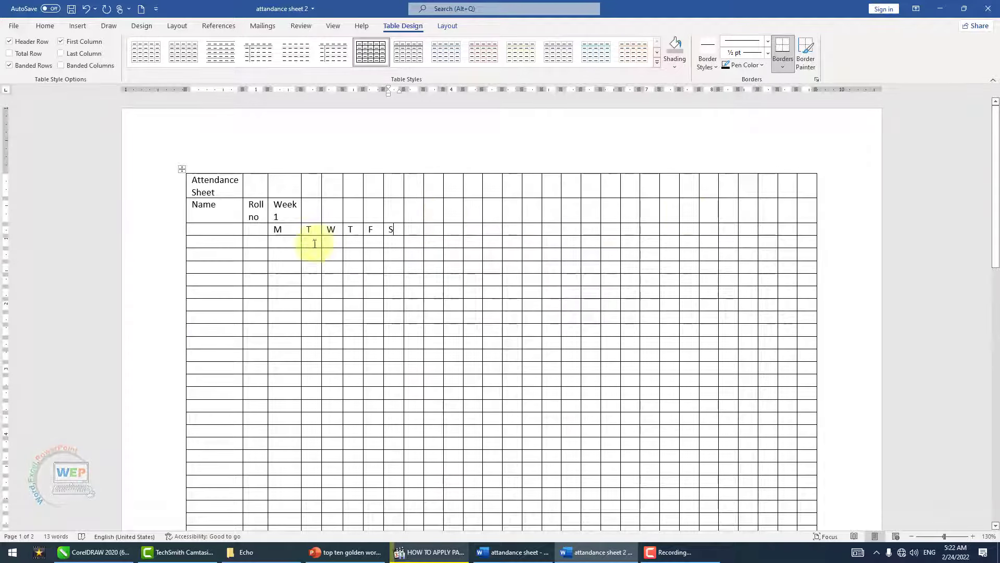
Copy the Week 1 heading into a later header cell and relabel it Week 2.
left_click_drag(274, 204, 287, 211)
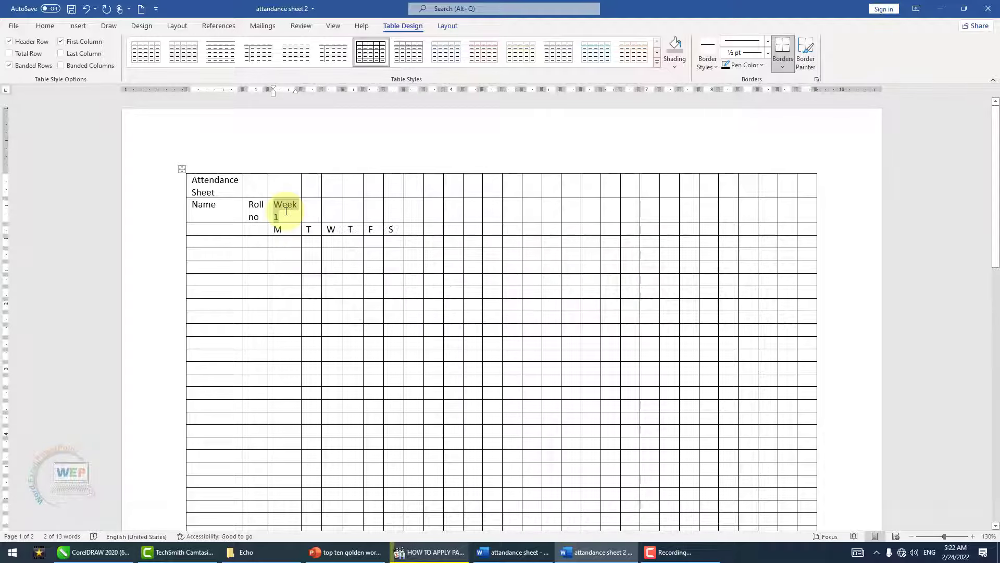
key("ctrl+c")
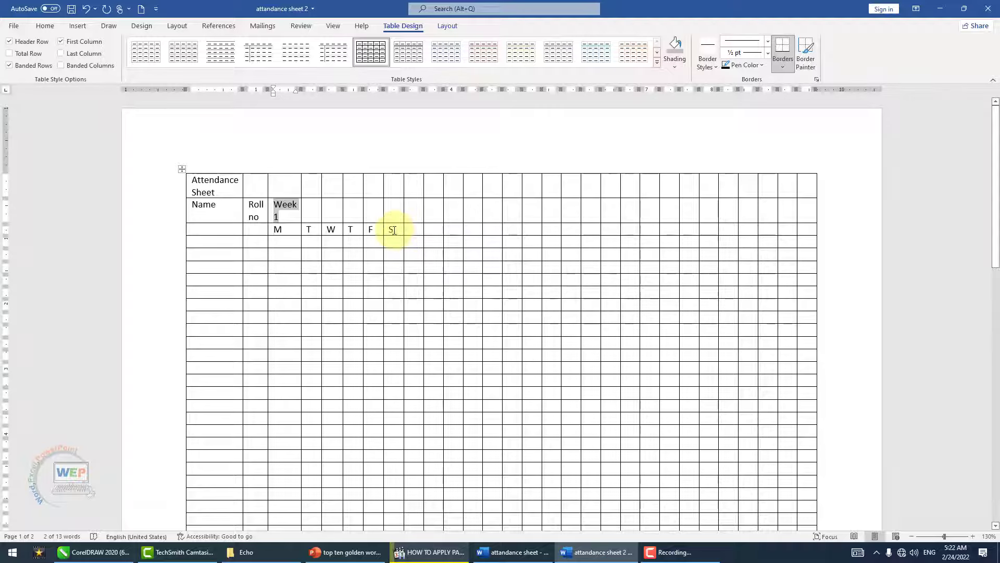
left_click(416, 212)
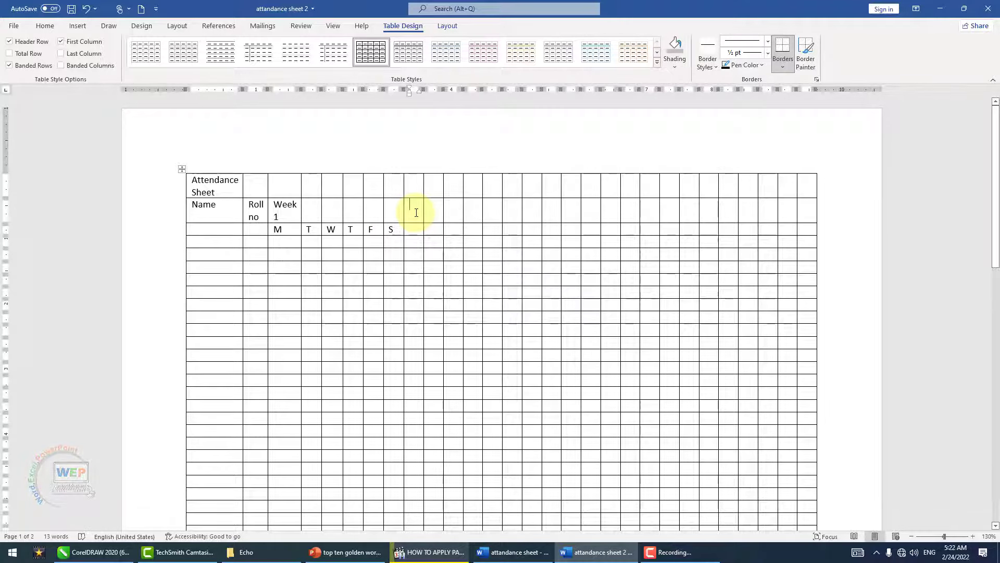
key("ctrl+v")
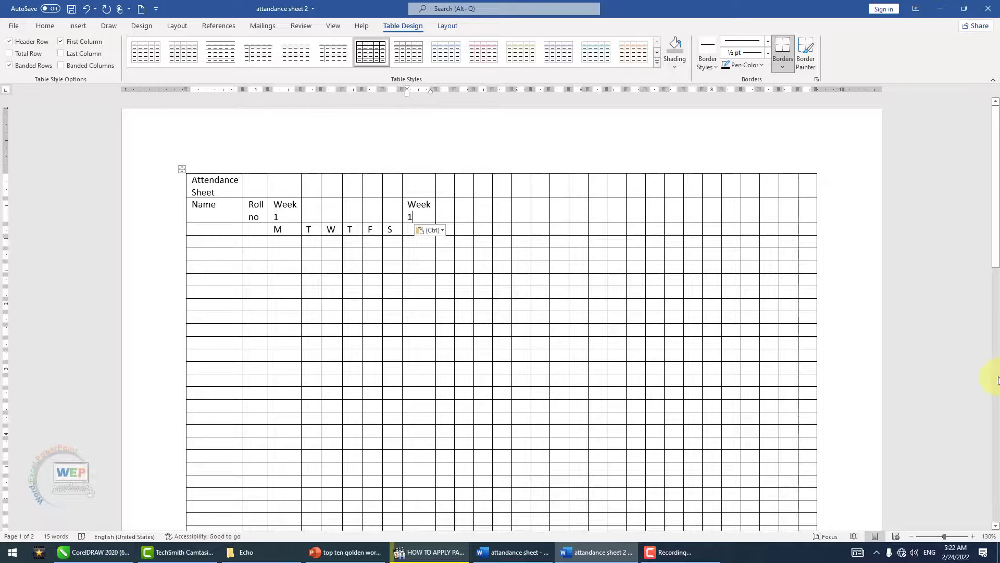
key("BackSpace")
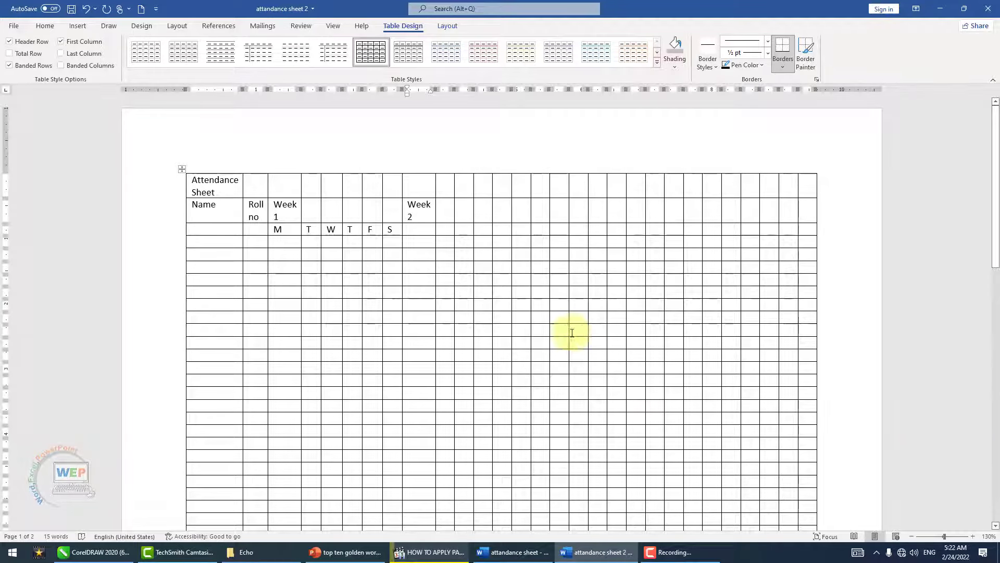
Copy the M–S day letters under Week 2 and select the Week 2 heading.
left_click_drag(393, 228, 275, 229)
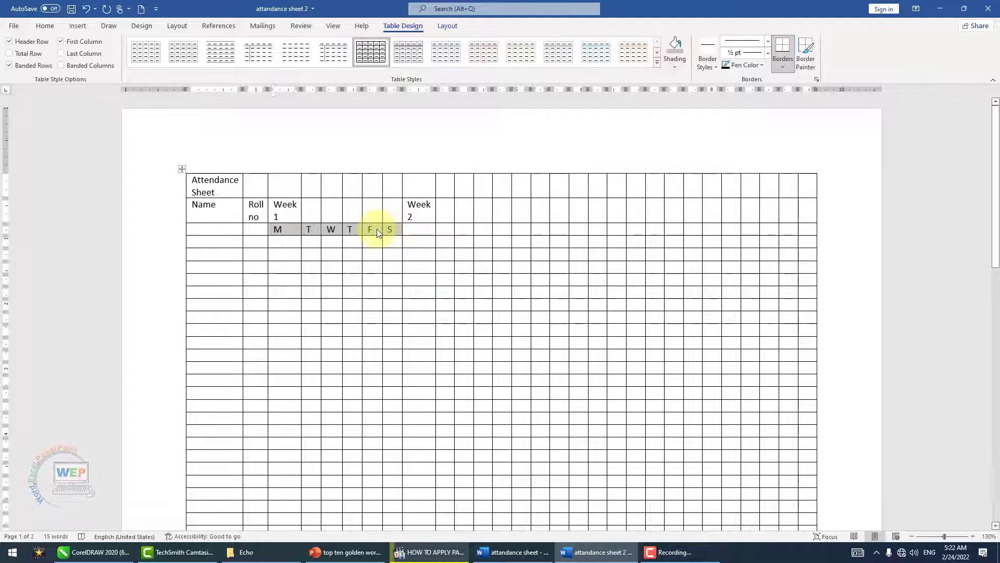
key("ctrl+c")
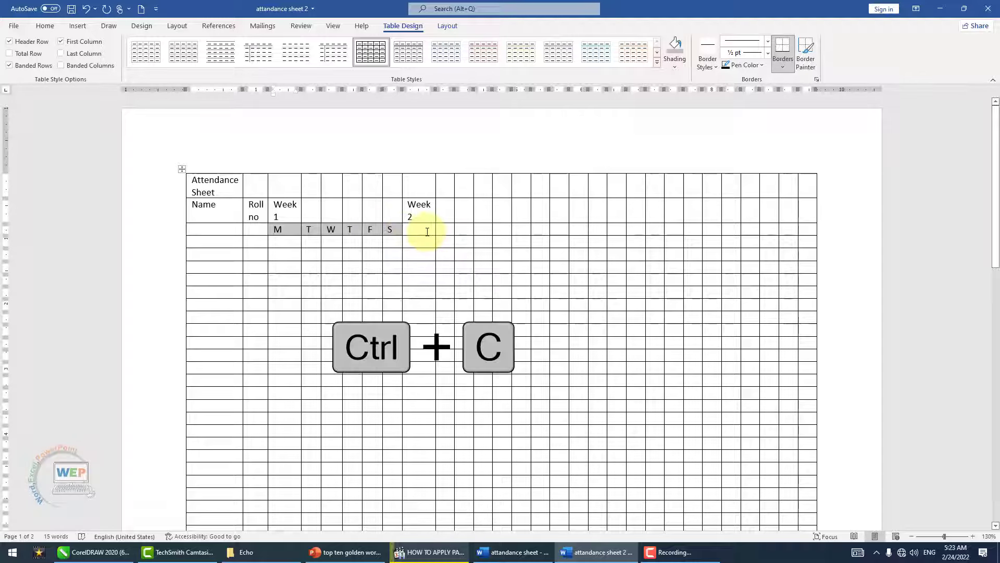
left_click(426, 231)
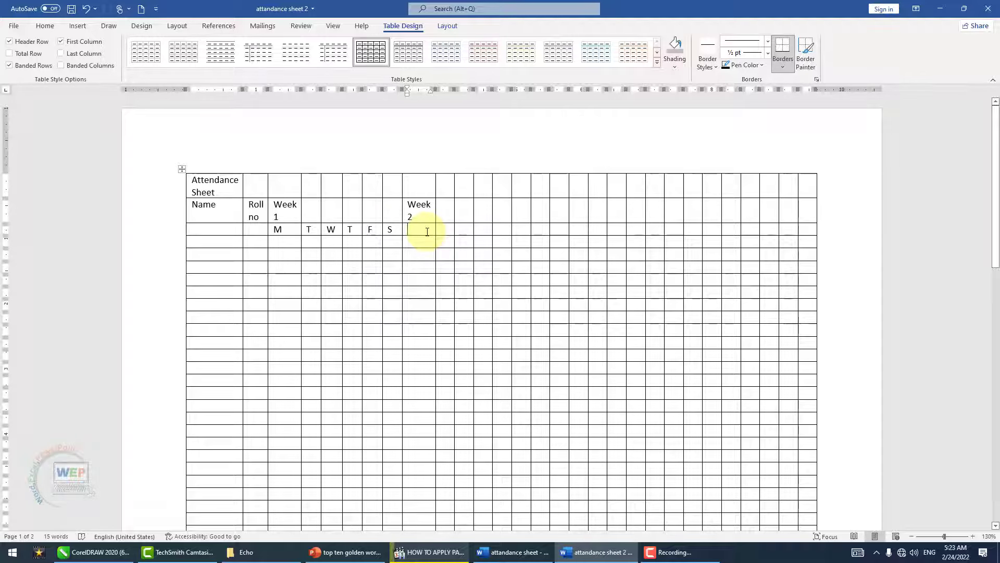
key("ctrl+v")
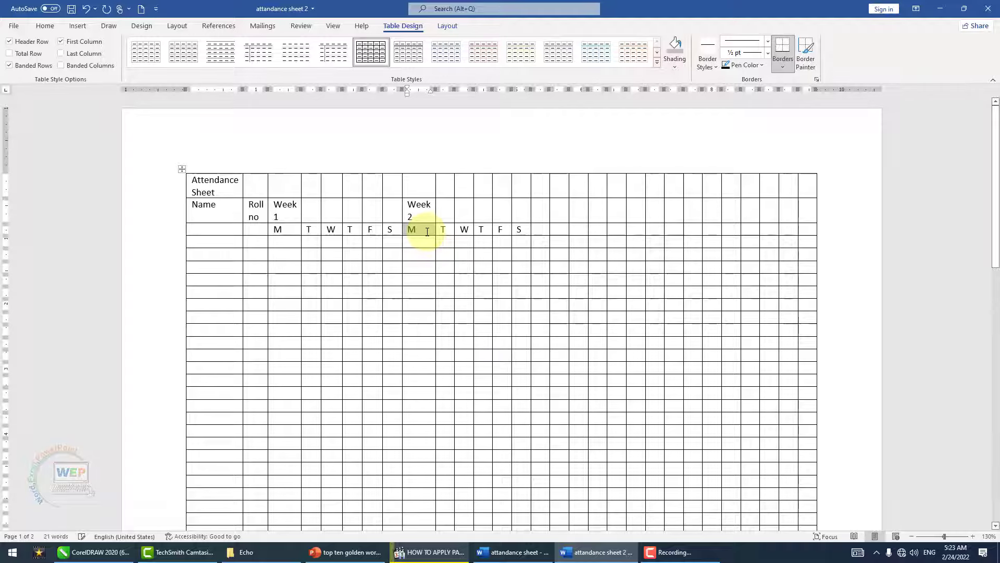
left_click(428, 207)
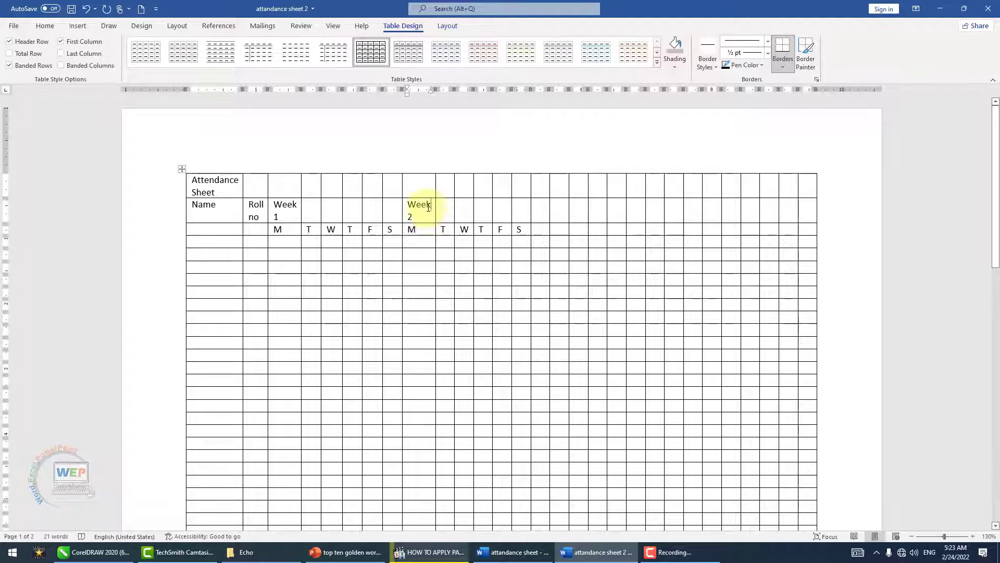
triple_click(428, 208)
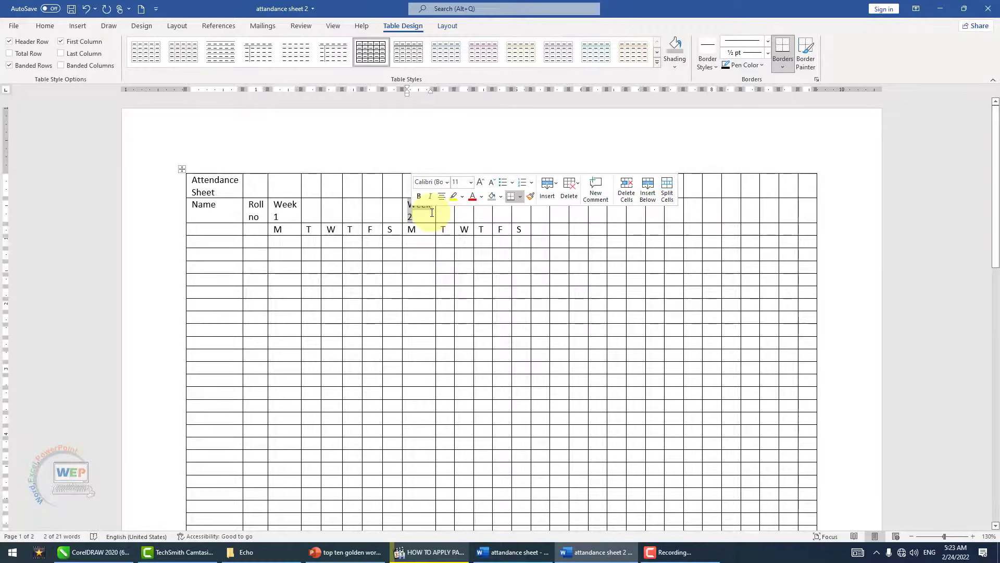
left_click(540, 211)
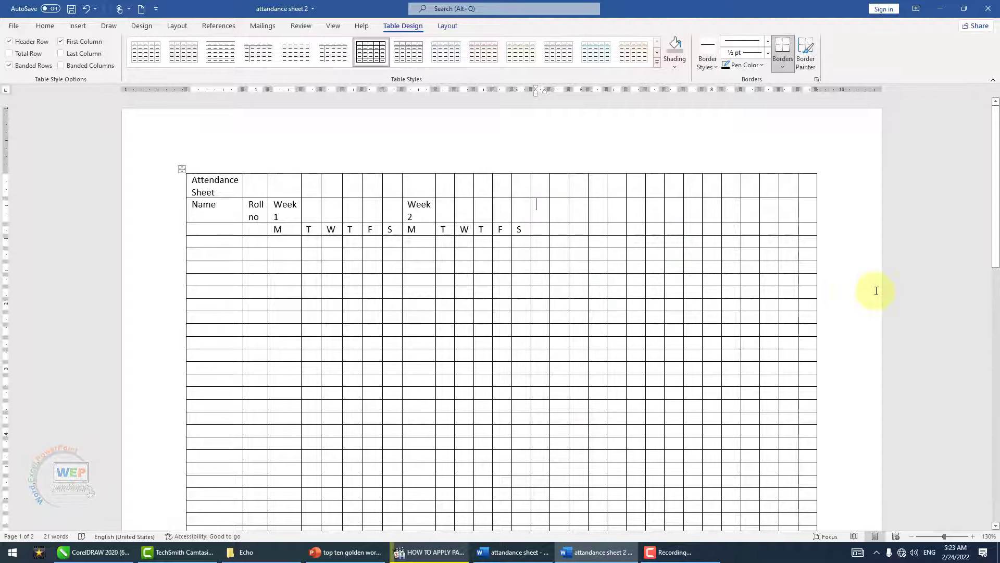
Add a Week 3 heading with M–S day letters beneath it.
key("ctrl+v")
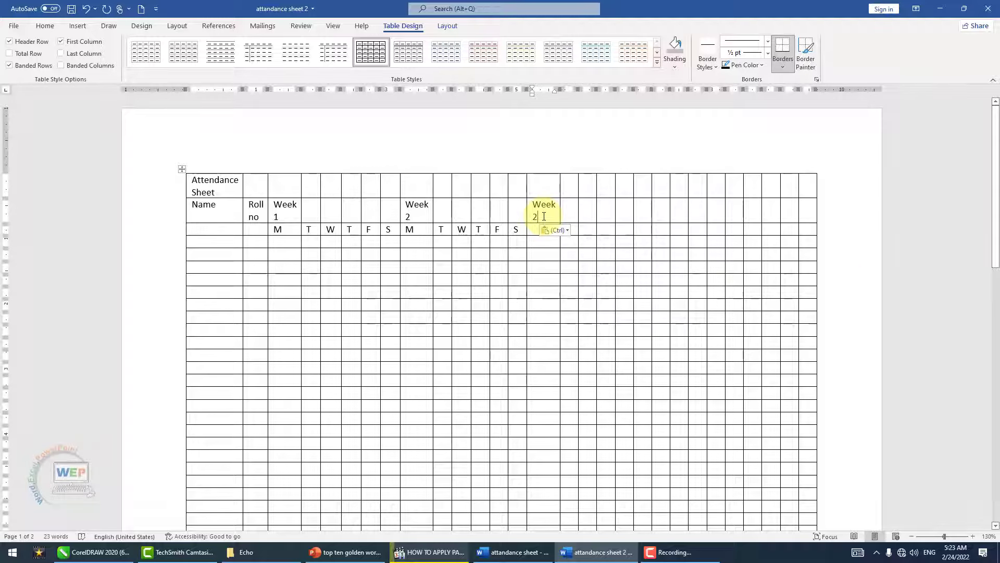
key("BackSpace")
type("3")
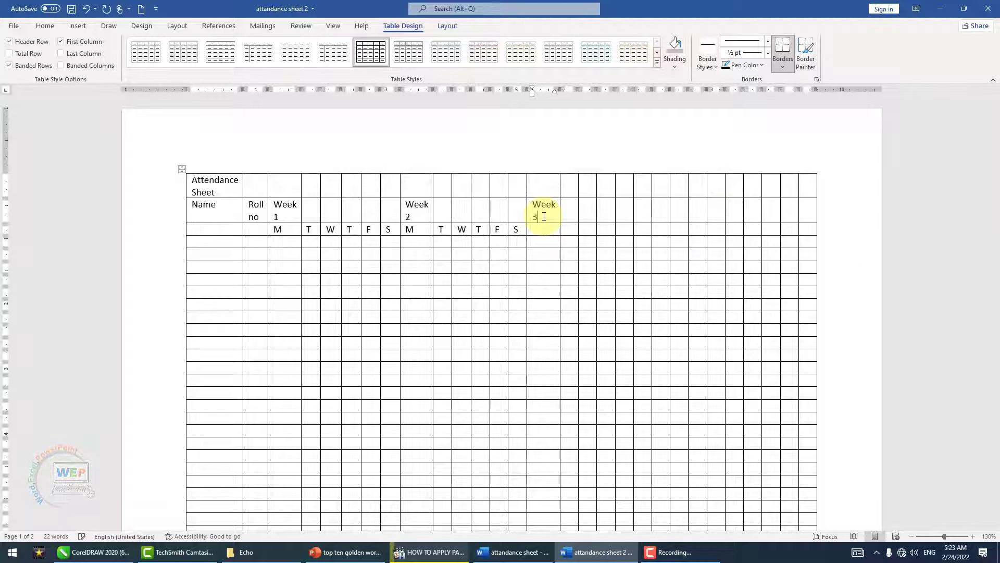
left_click_drag(518, 232, 410, 232)
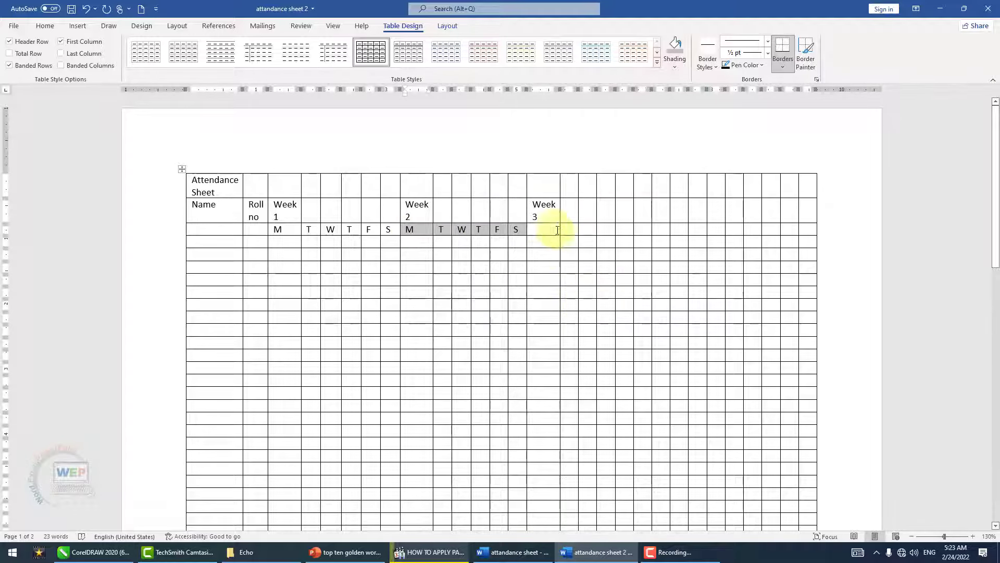
left_click(552, 229)
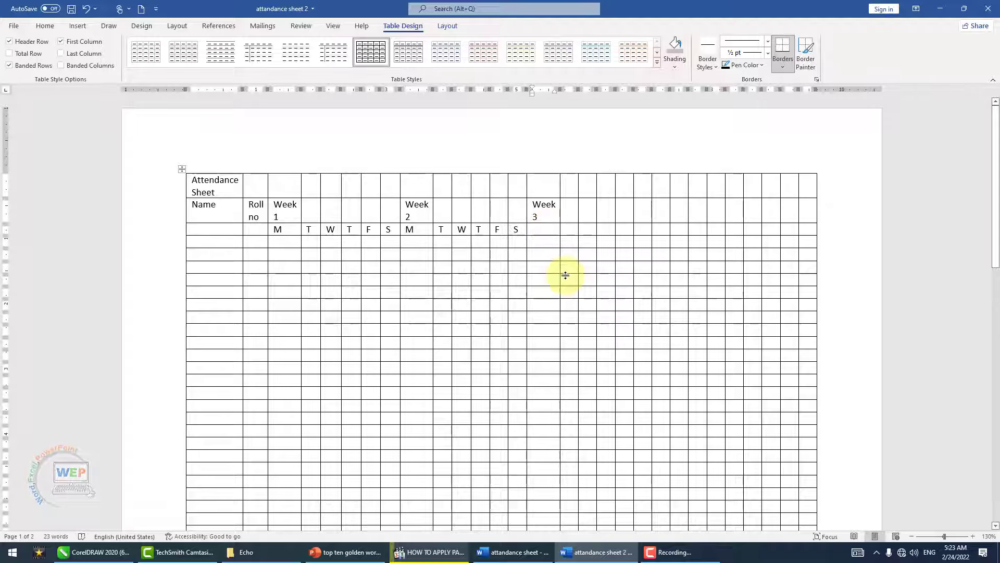
key("ctrl+v")
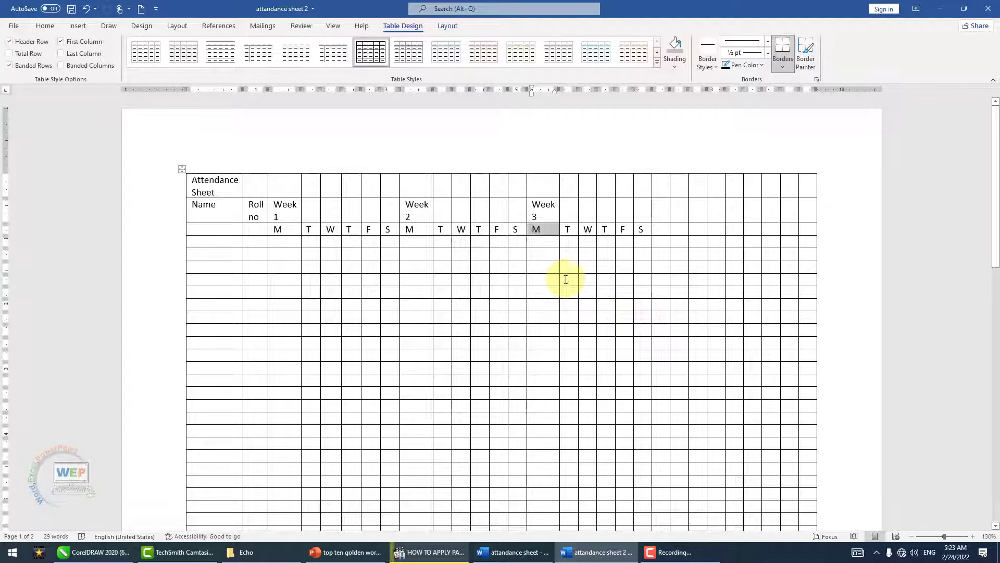
Add a Week 4 heading with M–S day letters beneath it.
left_click_drag(553, 206, 538, 217)
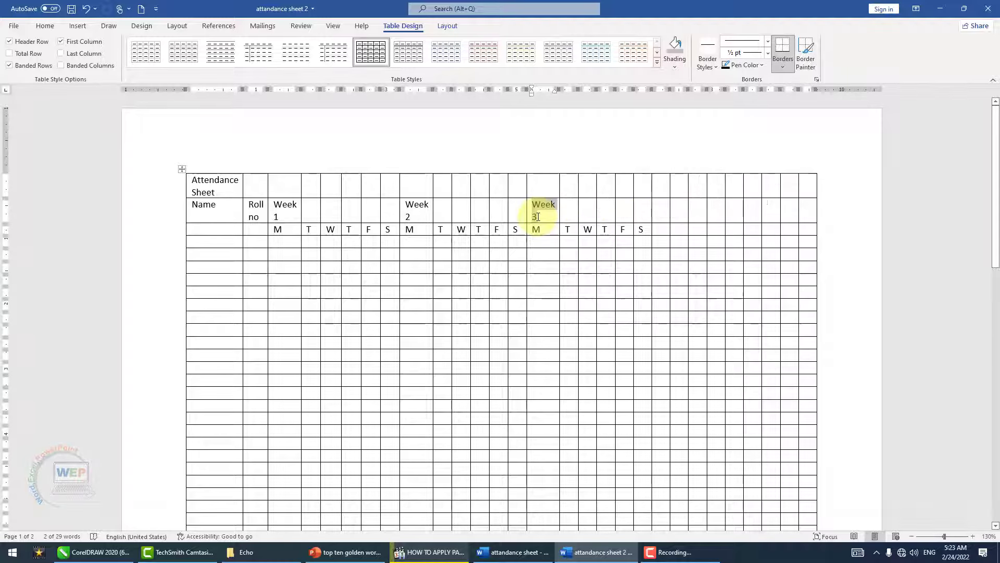
left_click(663, 206)
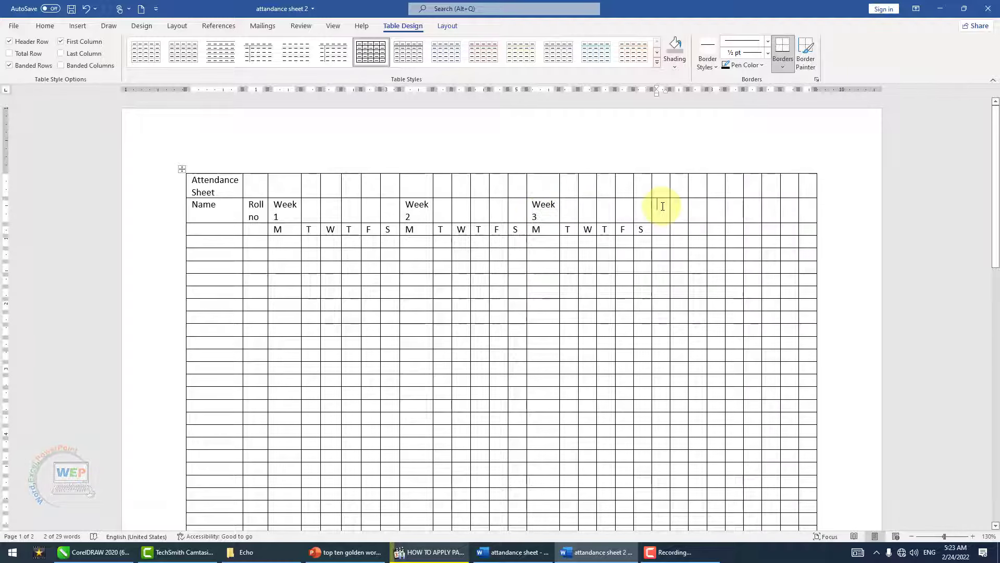
key("ctrl+v")
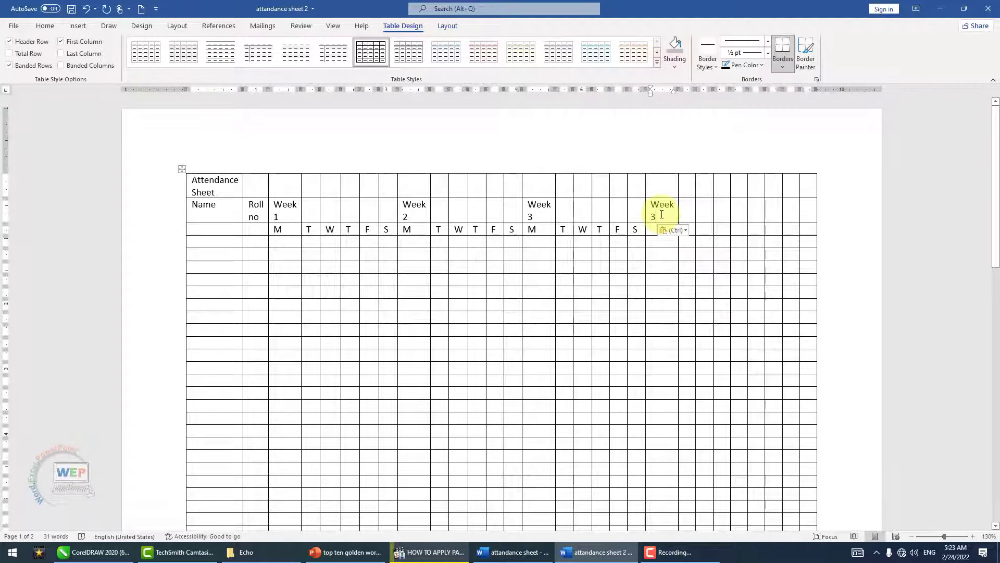
key("BackSpace")
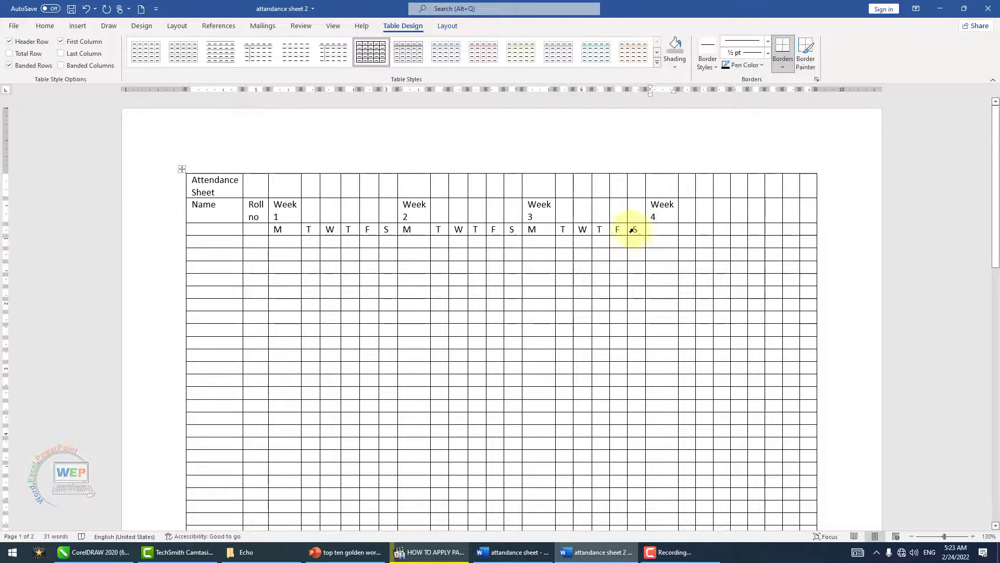
left_click_drag(638, 230, 554, 238)
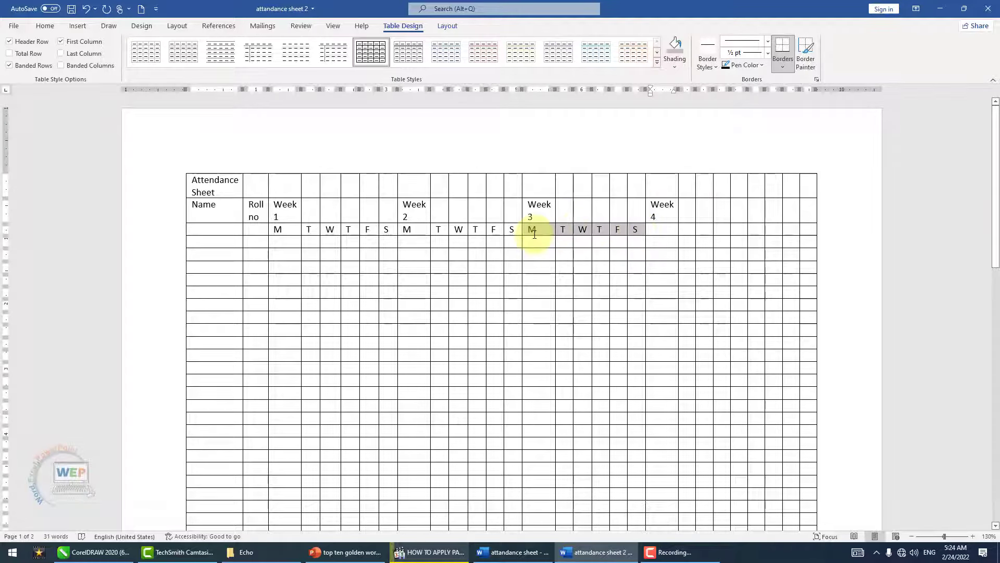
left_click(663, 231)
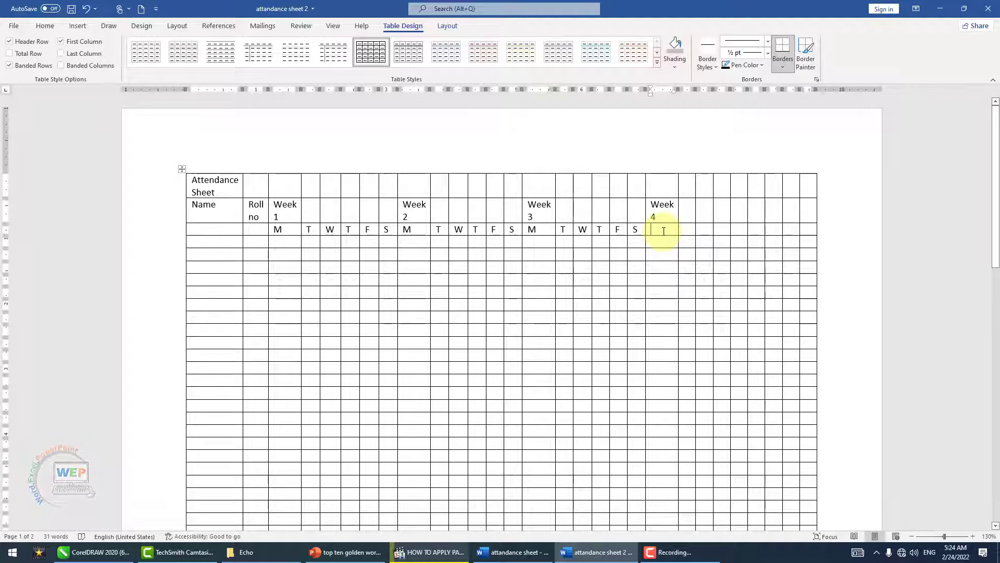
key("ctrl+v")
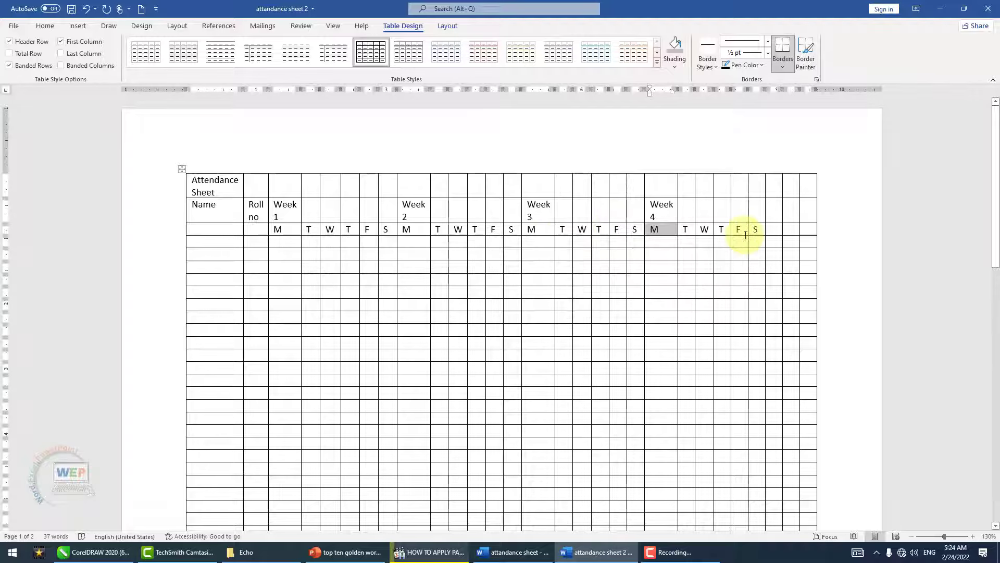
Fill the three header cells after Week 4 with T.P, T.A and T.L.
left_click(773, 211)
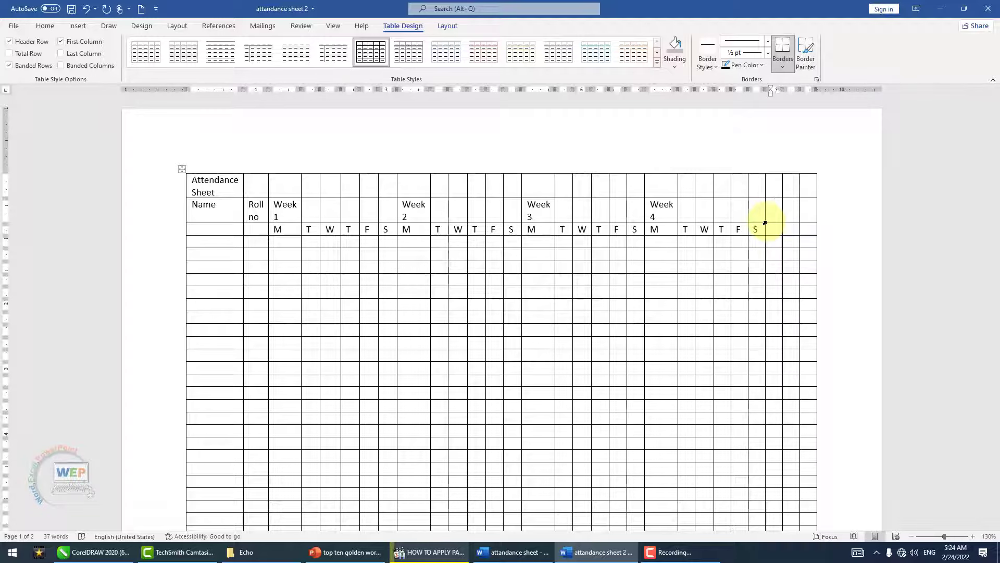
type("t")
key("BackSpace")
type("T")
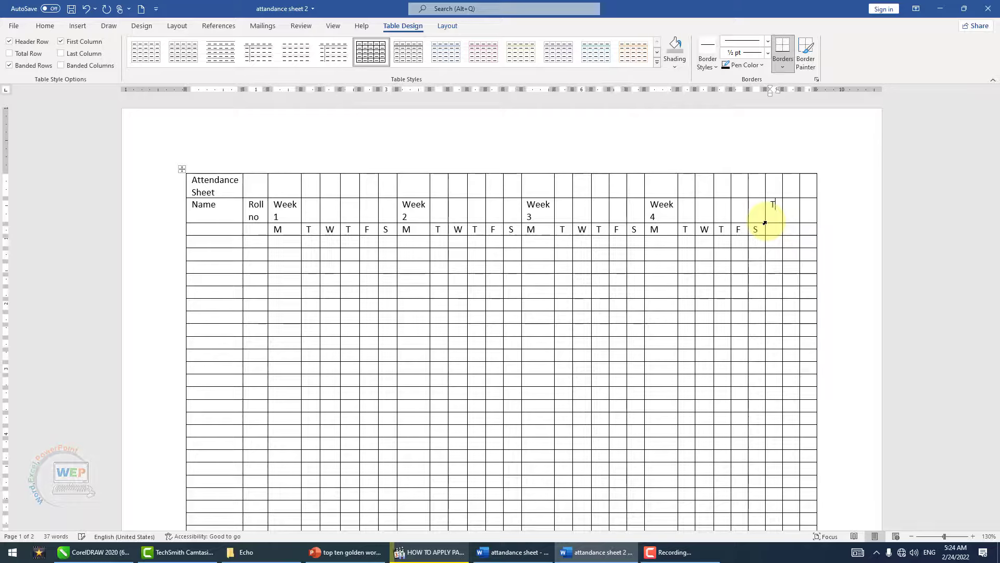
type(".")
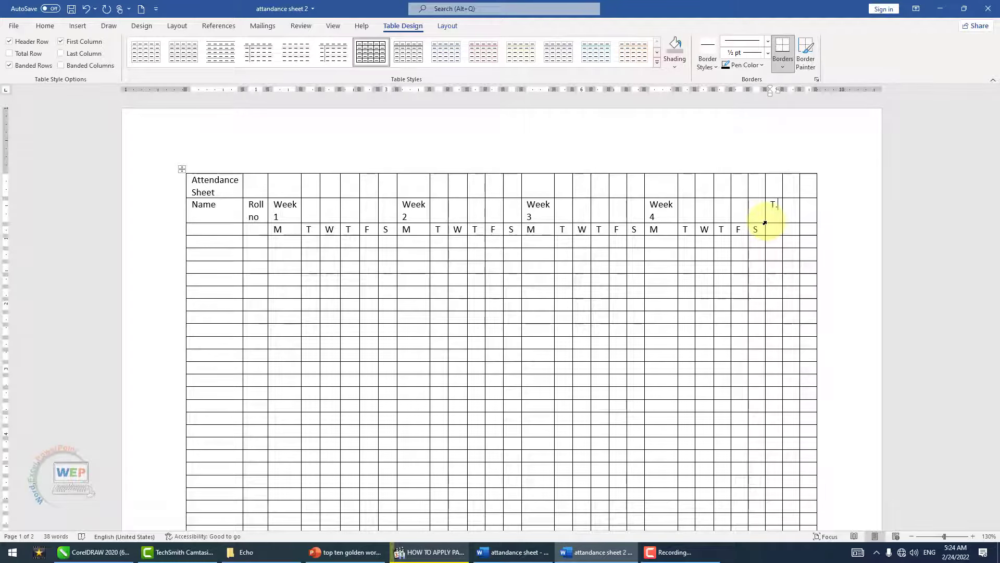
type("p")
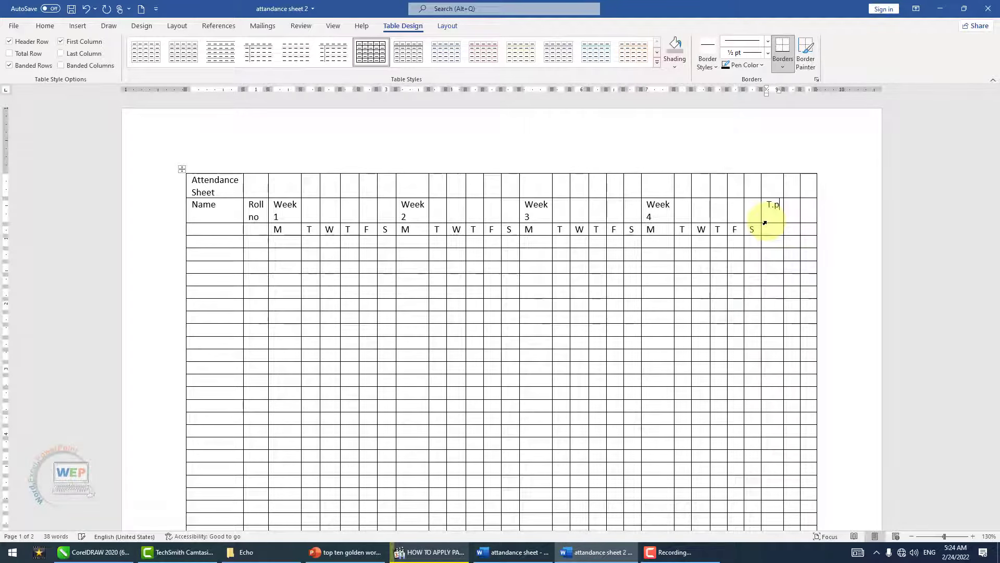
key("BackSpace")
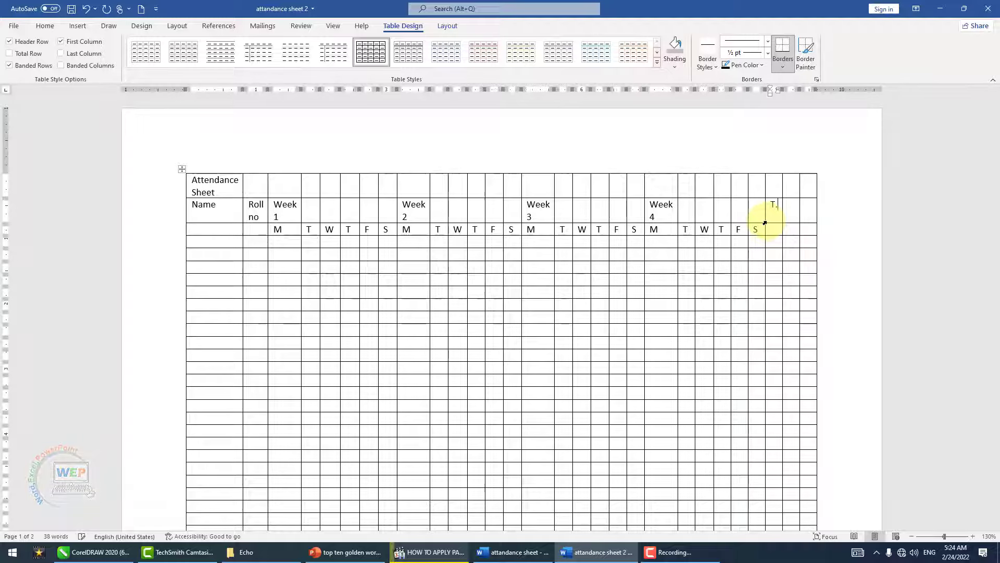
type("P")
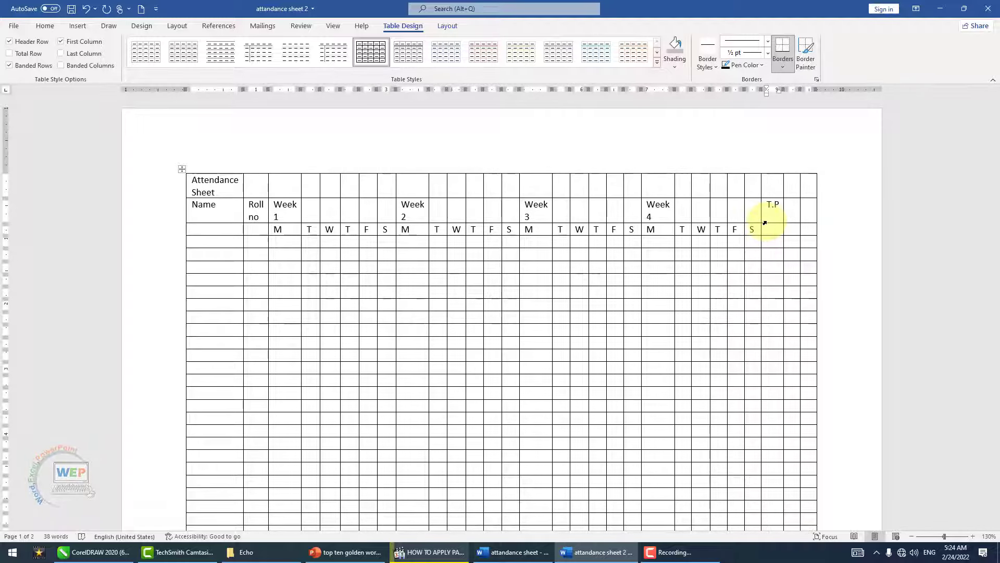
key("Tab")
type("T")
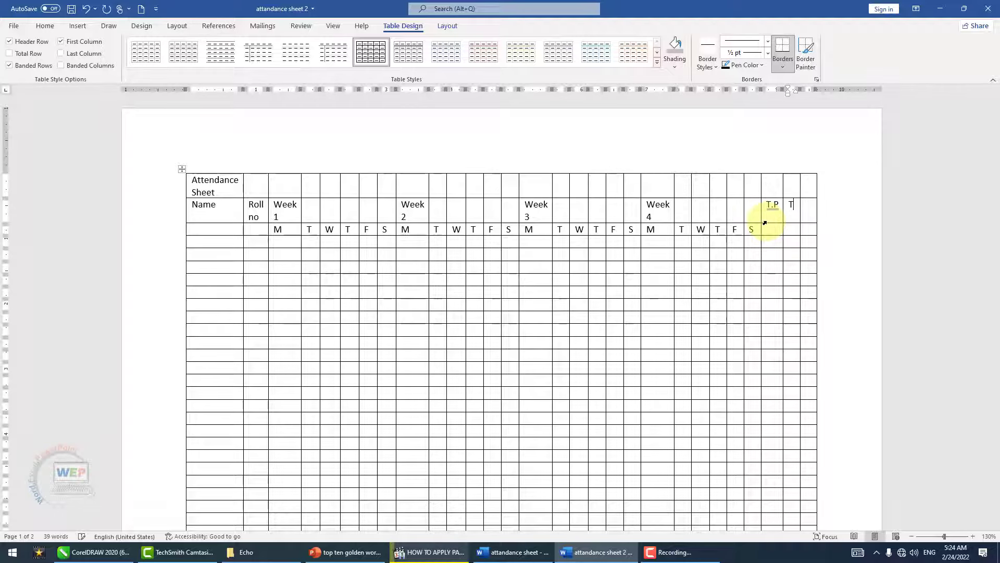
type(".A")
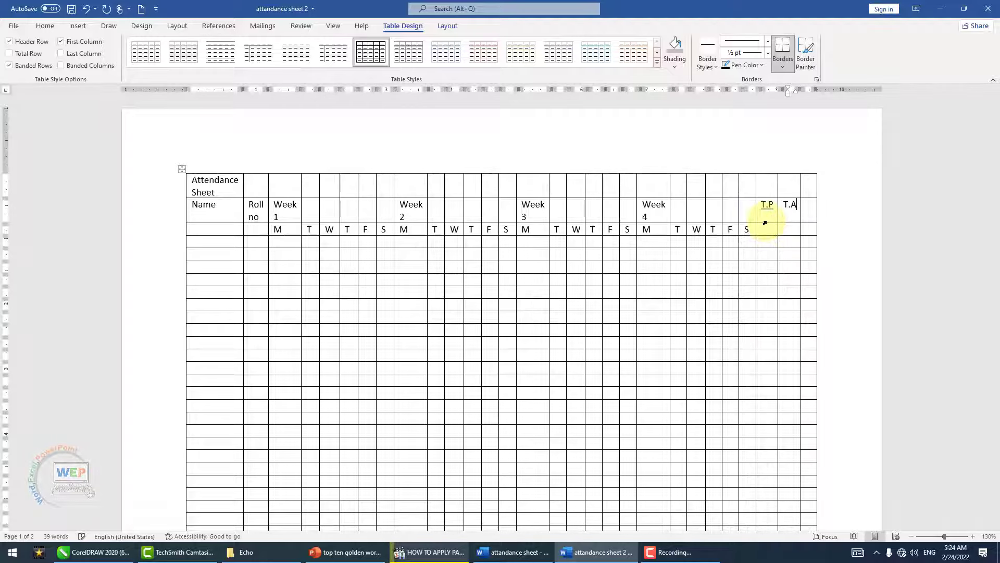
key("Tab")
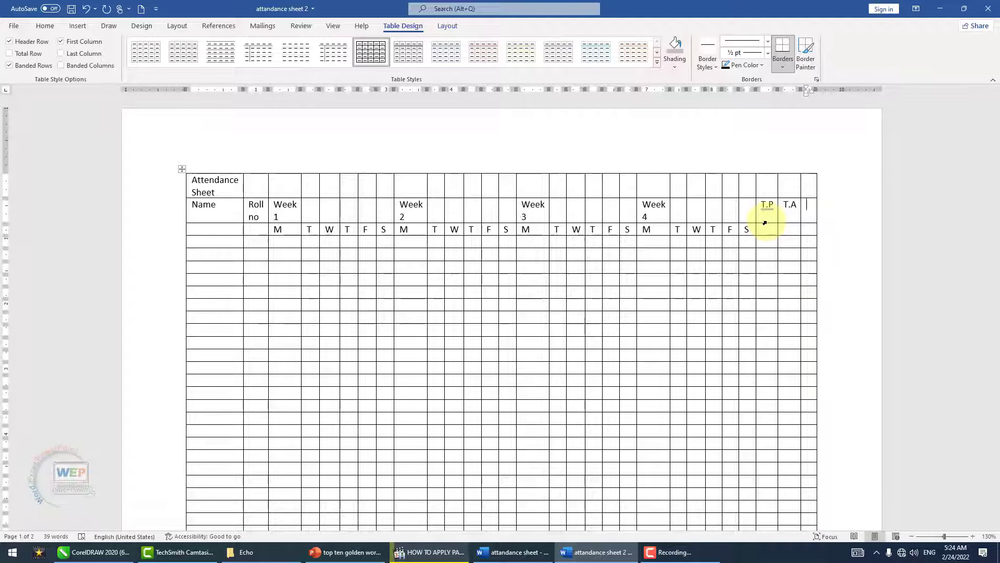
type("T>")
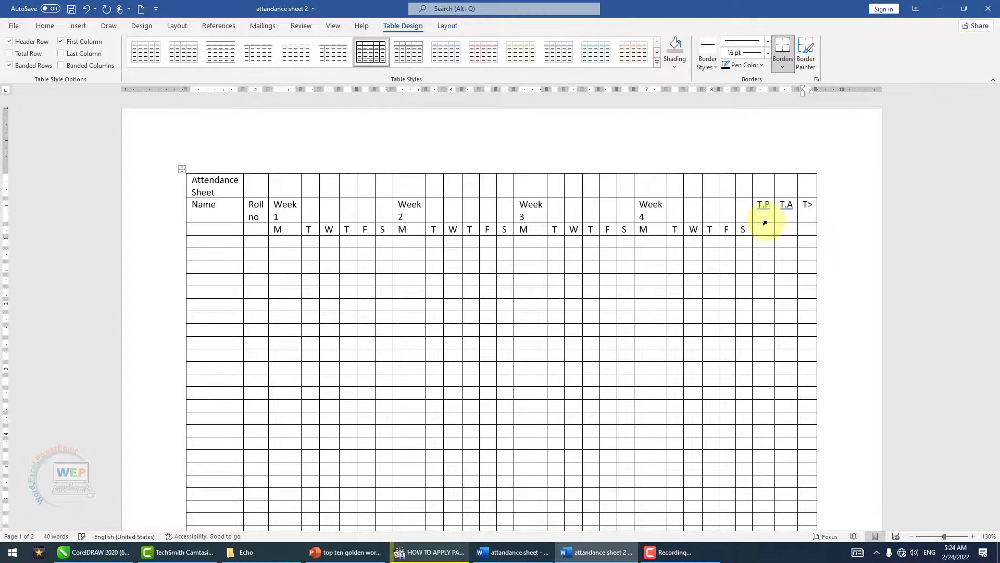
key("BackSpace")
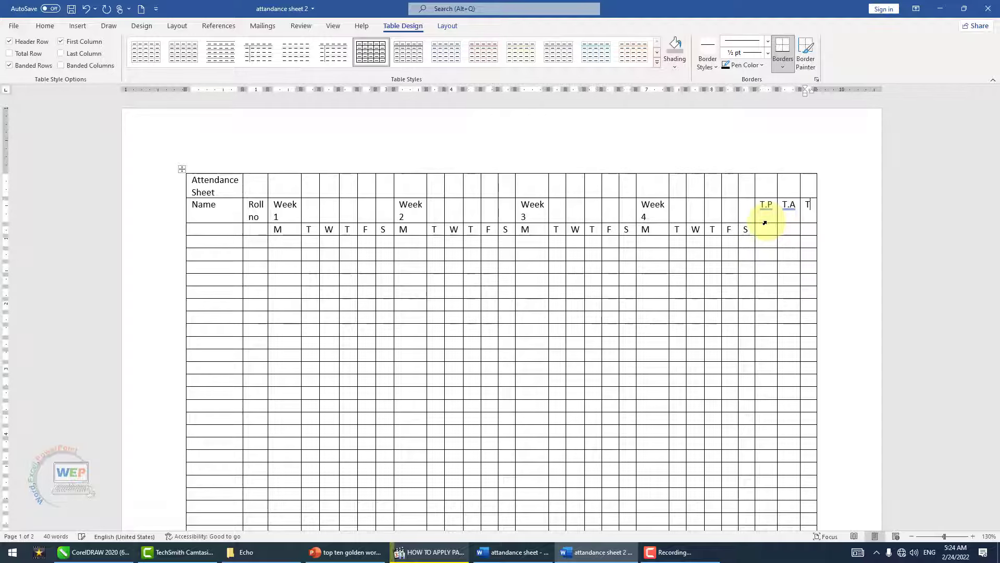
type(".L")
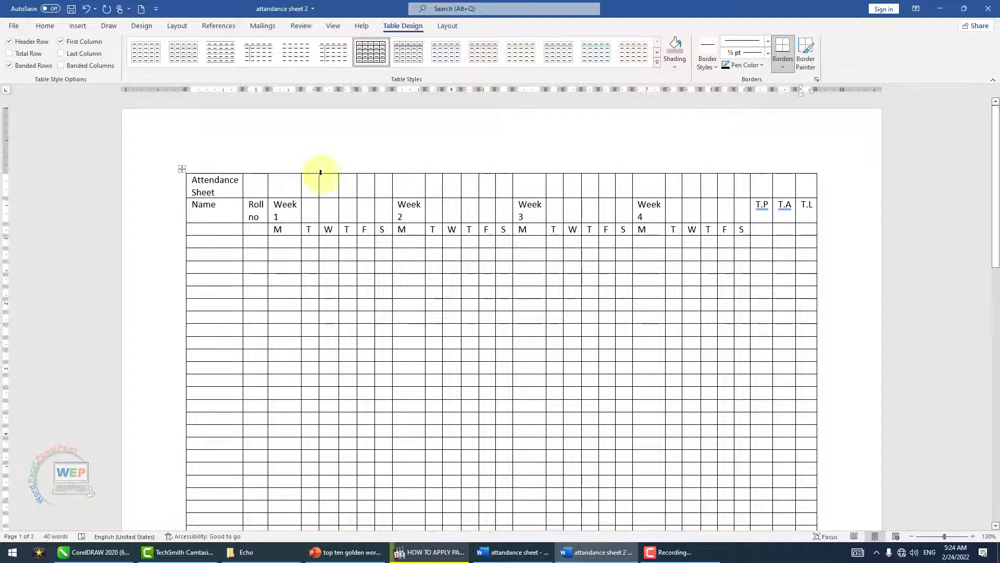
Merge the top row into one centred Attendance Sheet title cell.
left_click_drag(245, 186, 807, 186)
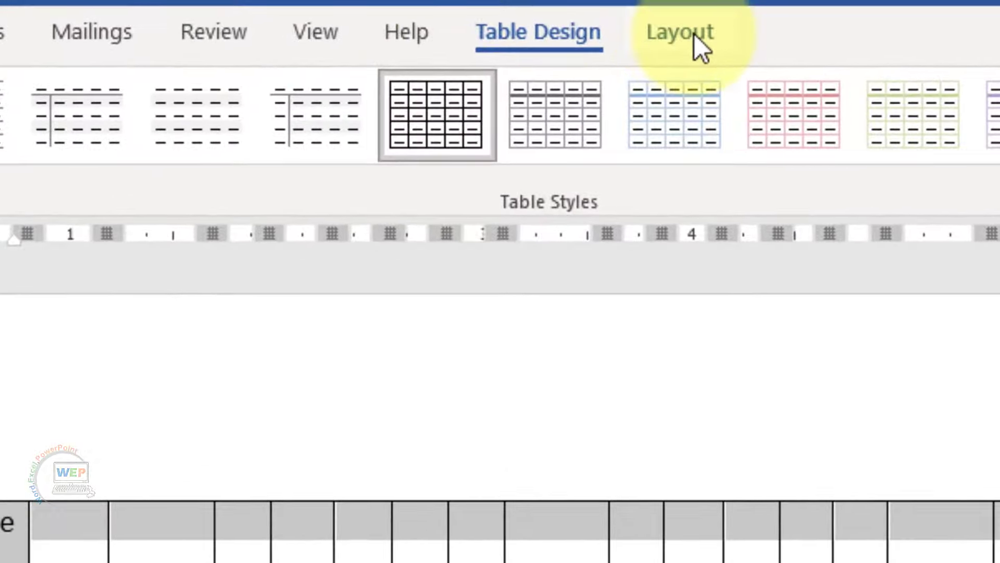
left_click(678, 32)
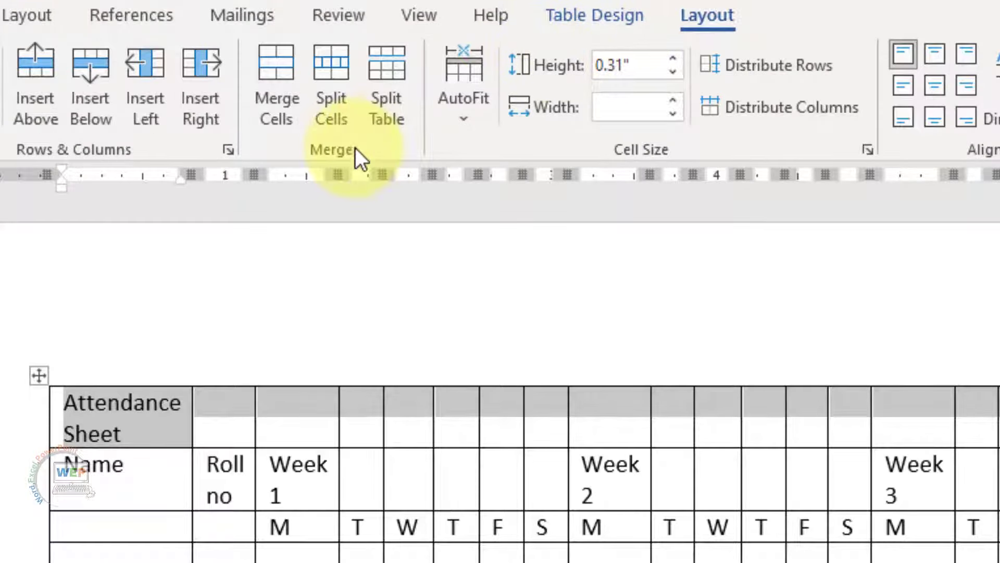
left_click(280, 76)
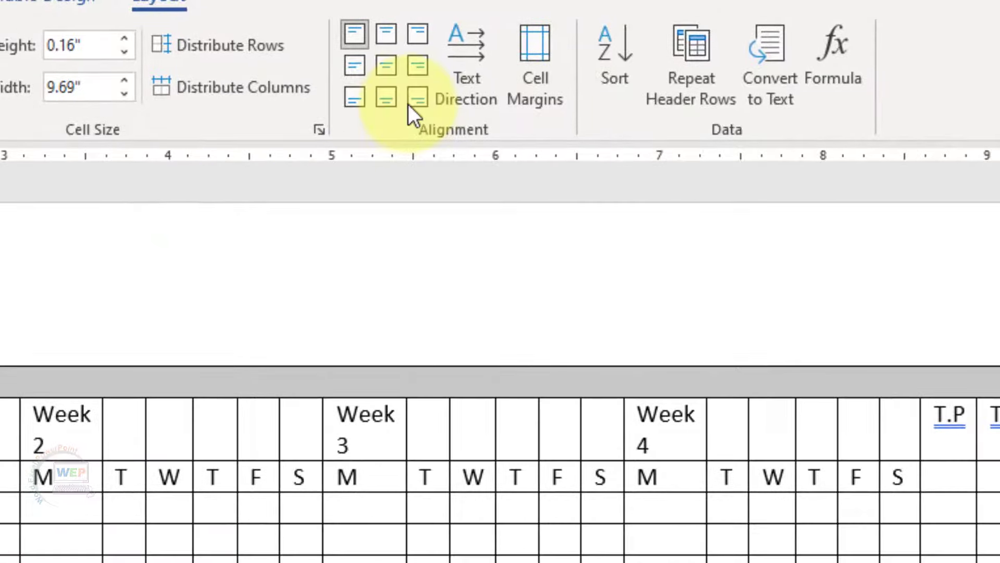
left_click(390, 70)
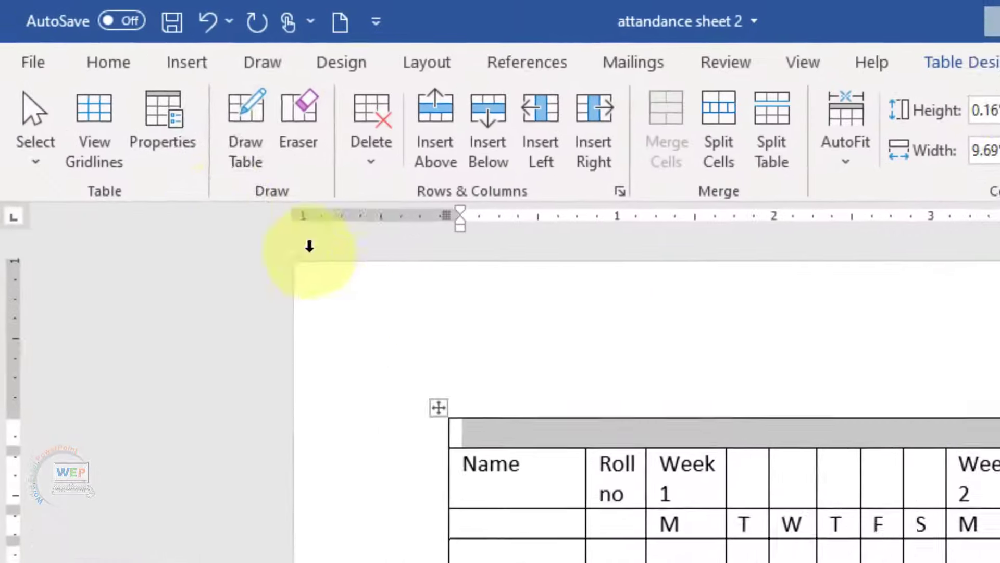
Enlarge the Attendance Sheet title to 26 pt.
left_click(117, 65)
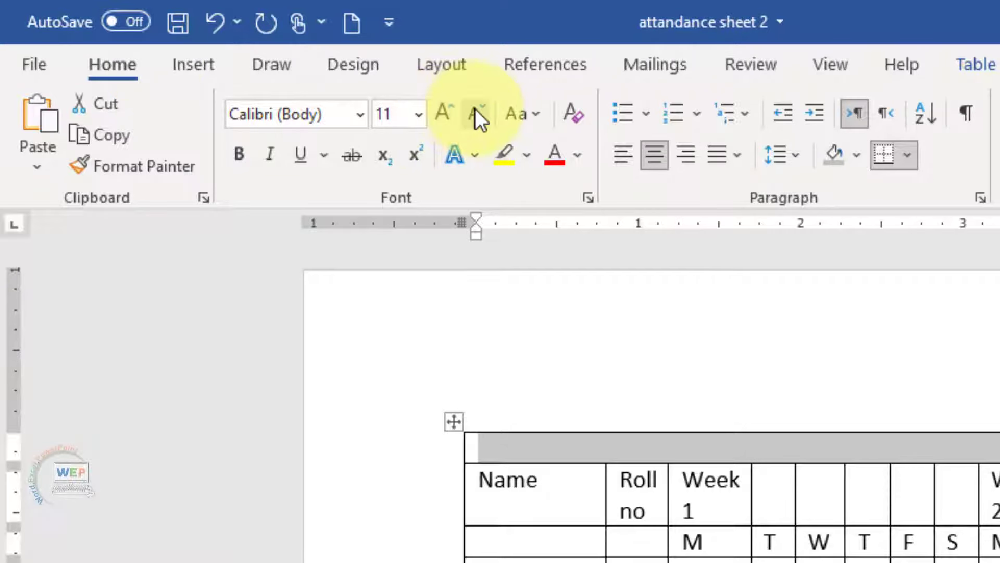
left_click(443, 111)
triple_click(443, 111)
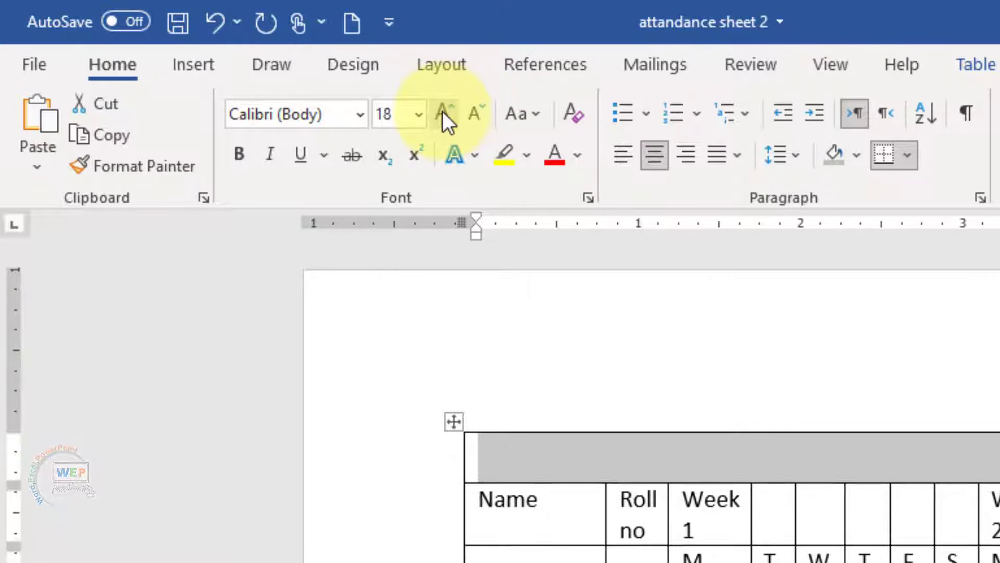
double_click(443, 111)
double_click(442, 111)
left_click(442, 111)
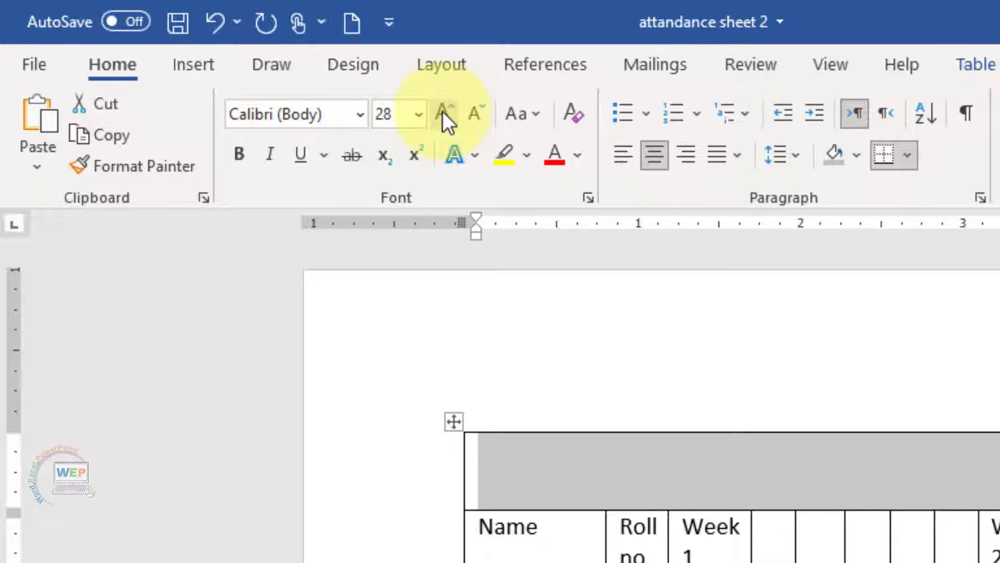
left_click(468, 112)
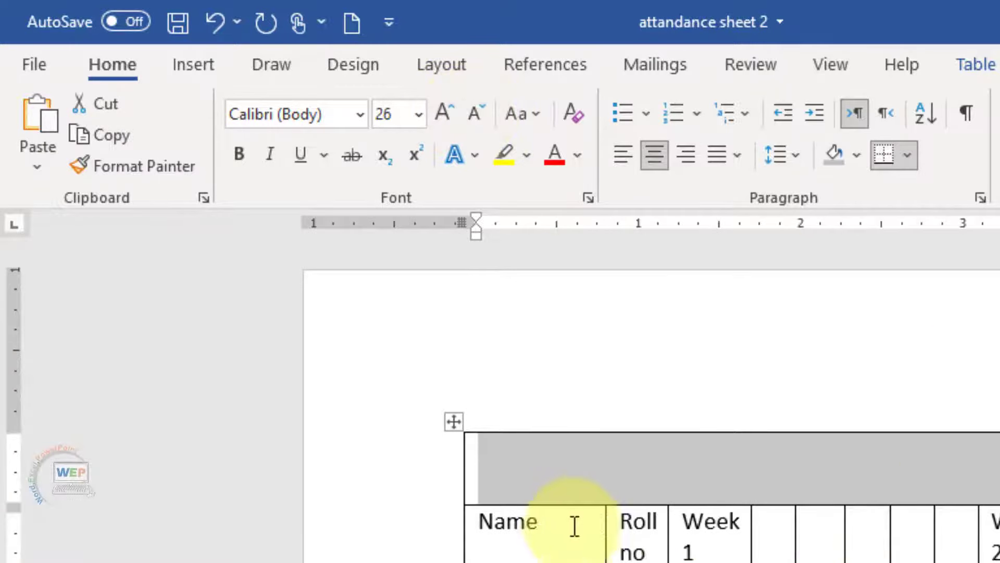
left_click(544, 528)
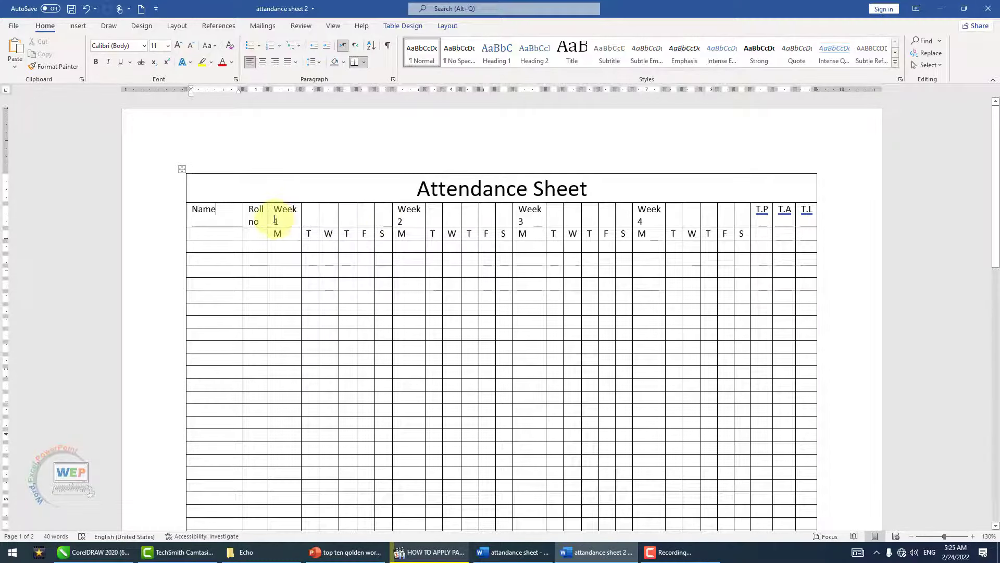
left_click_drag(276, 220, 386, 216)
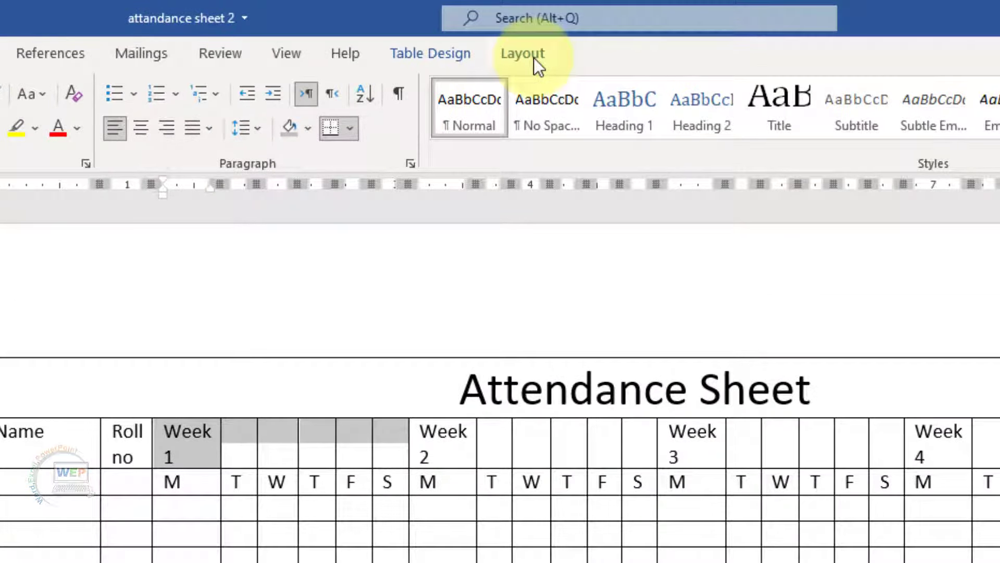
Merge and centre the Week 1 and Week 2 header cells over their day columns.
left_click(526, 55)
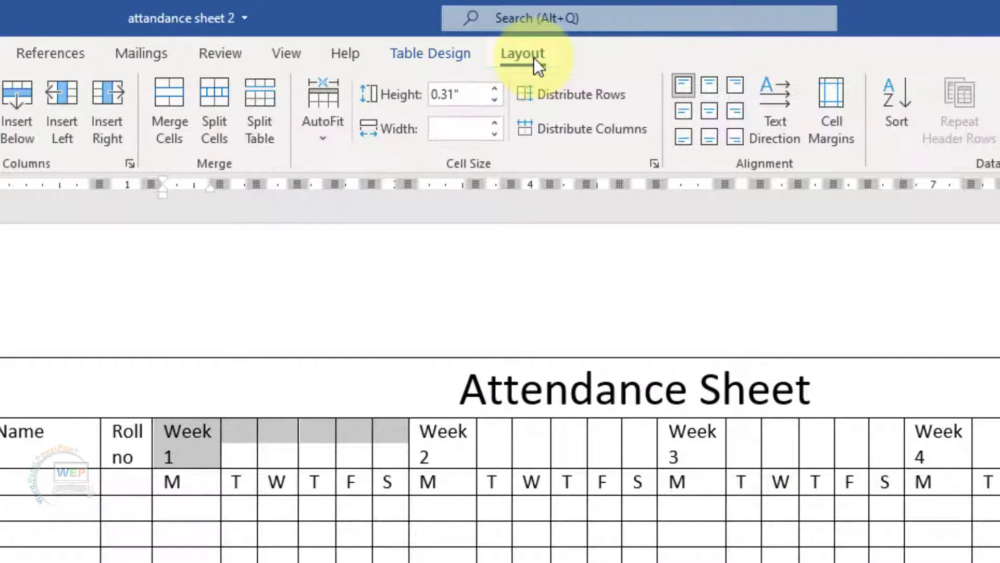
left_click(173, 119)
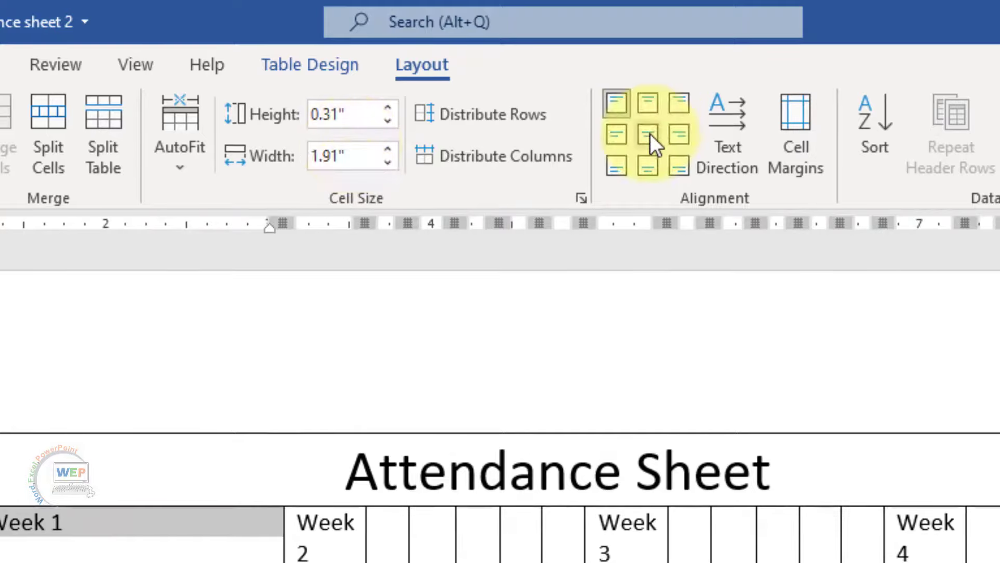
left_click(651, 134)
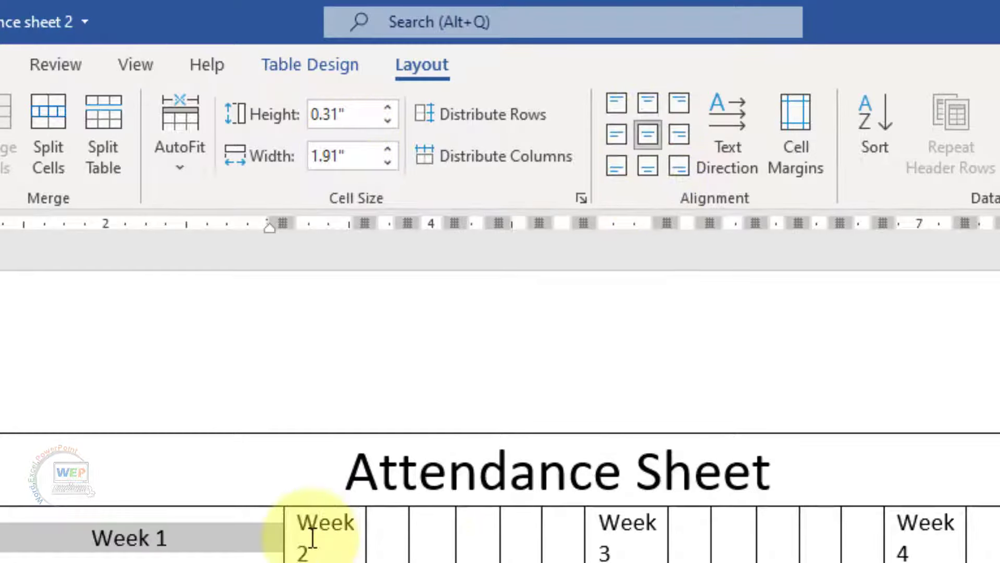
left_click(338, 534)
left_click_drag(338, 534, 566, 529)
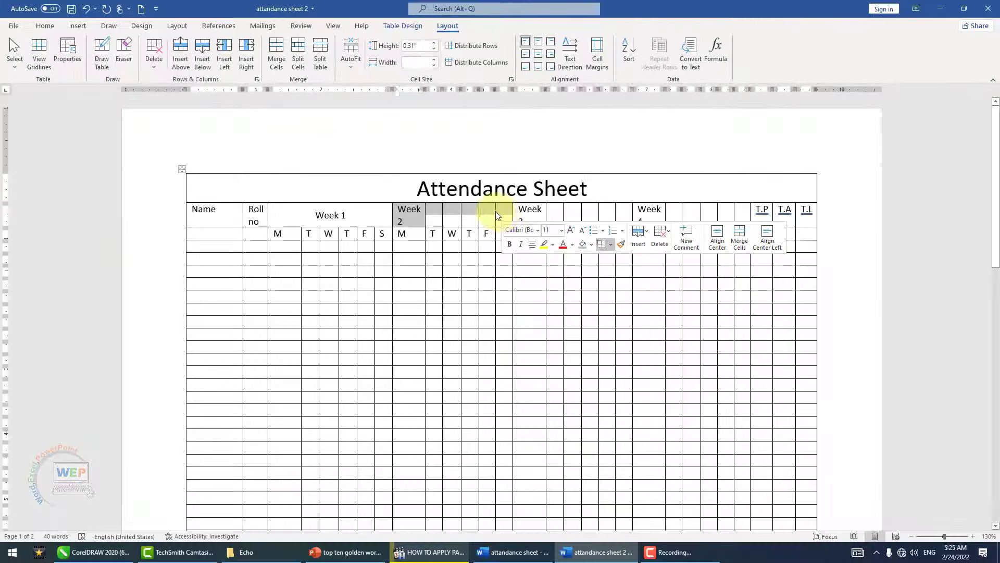
left_click(275, 52)
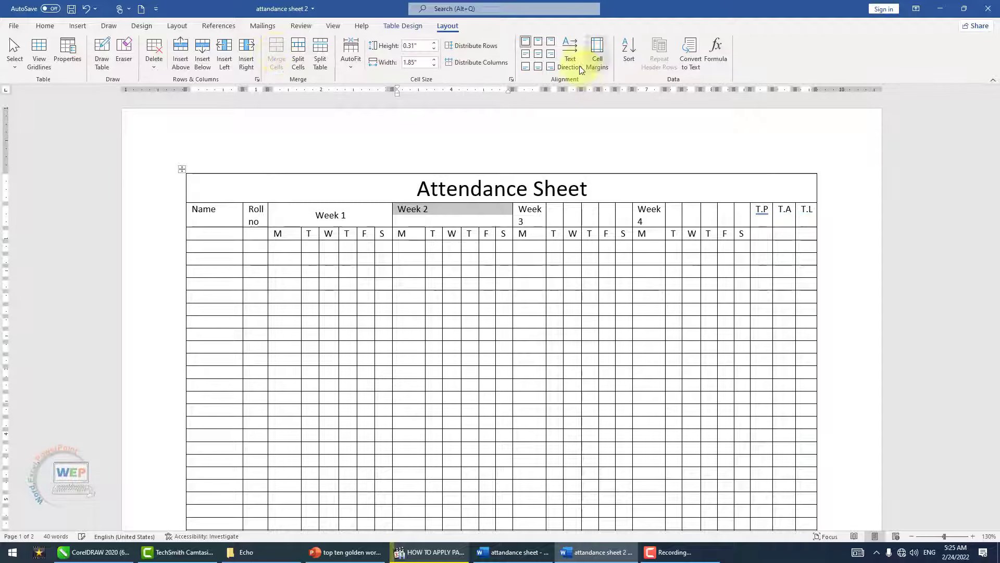
left_click(539, 56)
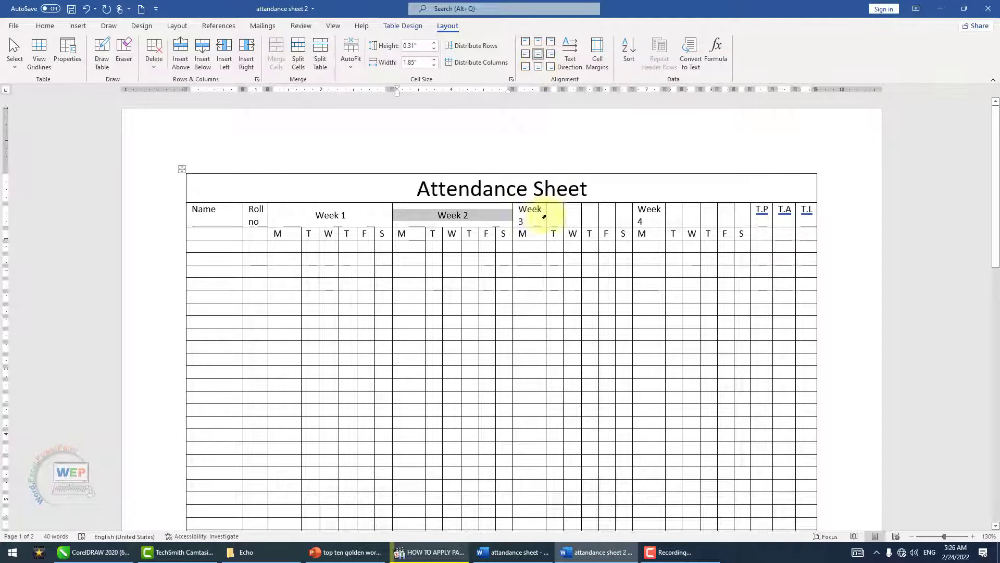
Merge and centre the Week 3 and Week 4 header cells over their day columns.
left_click_drag(531, 215, 626, 213)
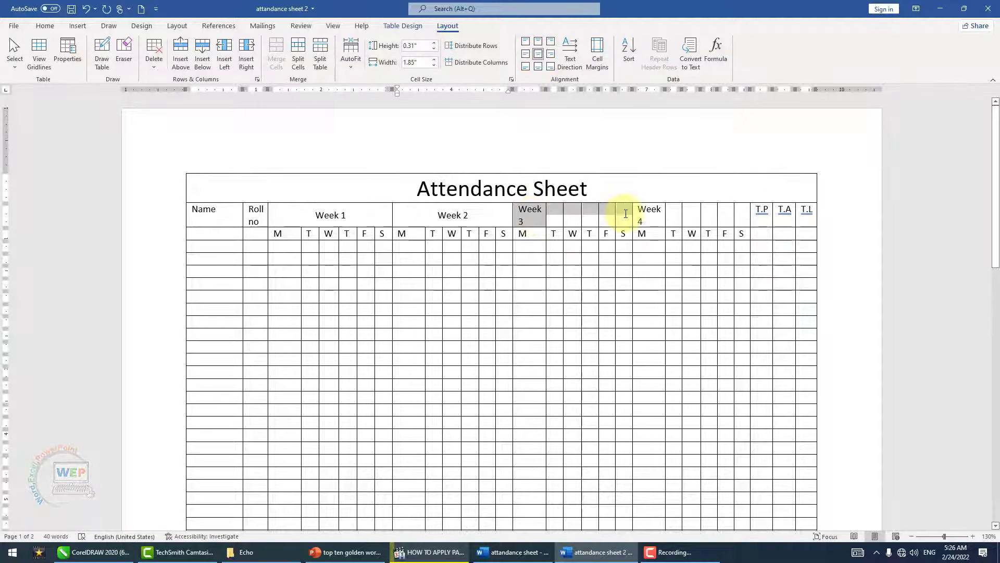
left_click(283, 51)
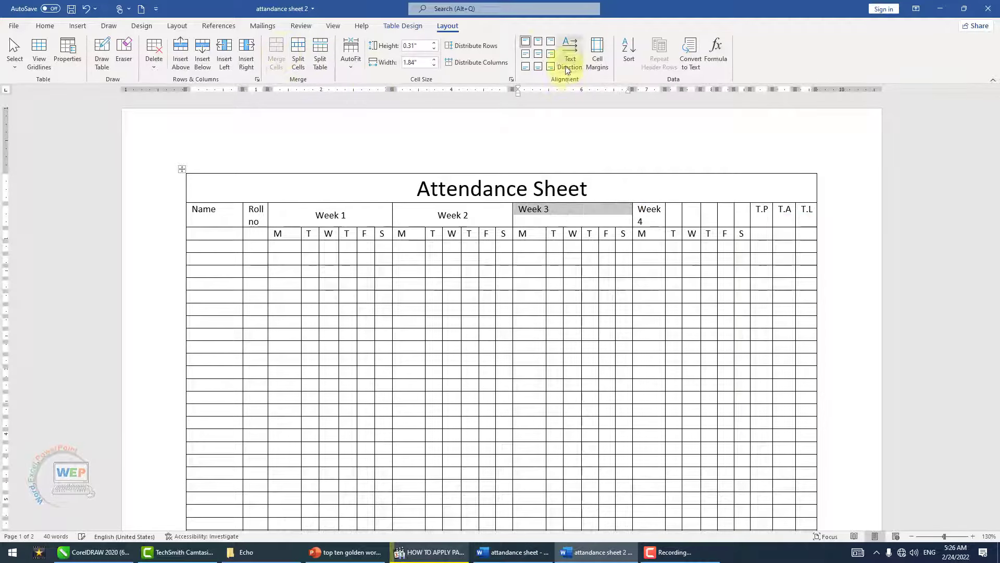
left_click(537, 54)
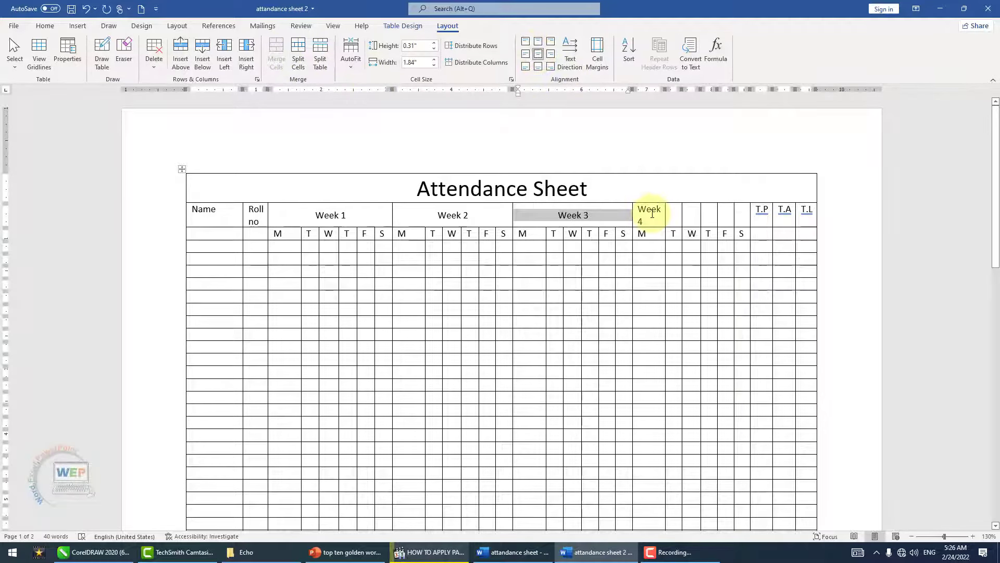
left_click_drag(651, 219, 740, 211)
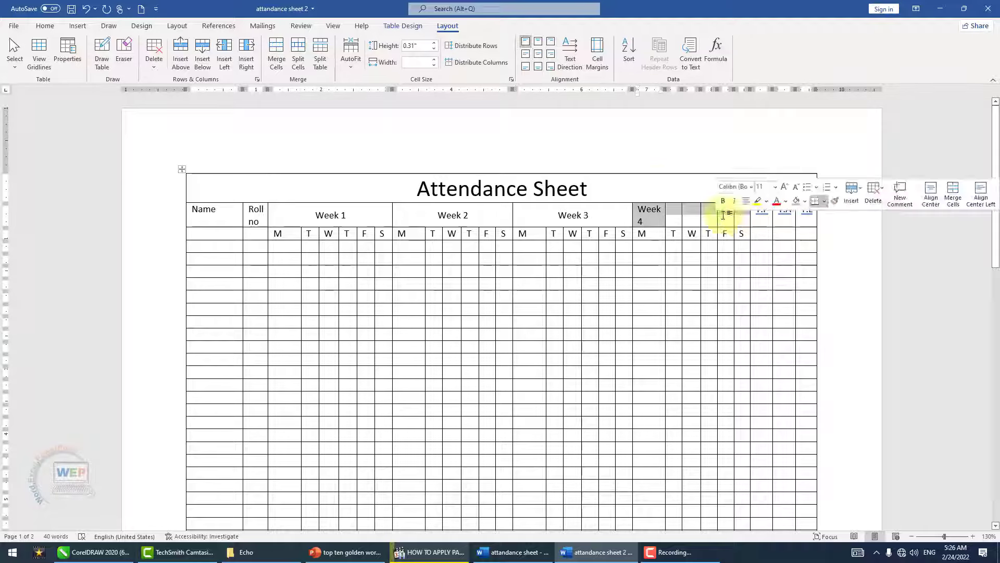
left_click(281, 51)
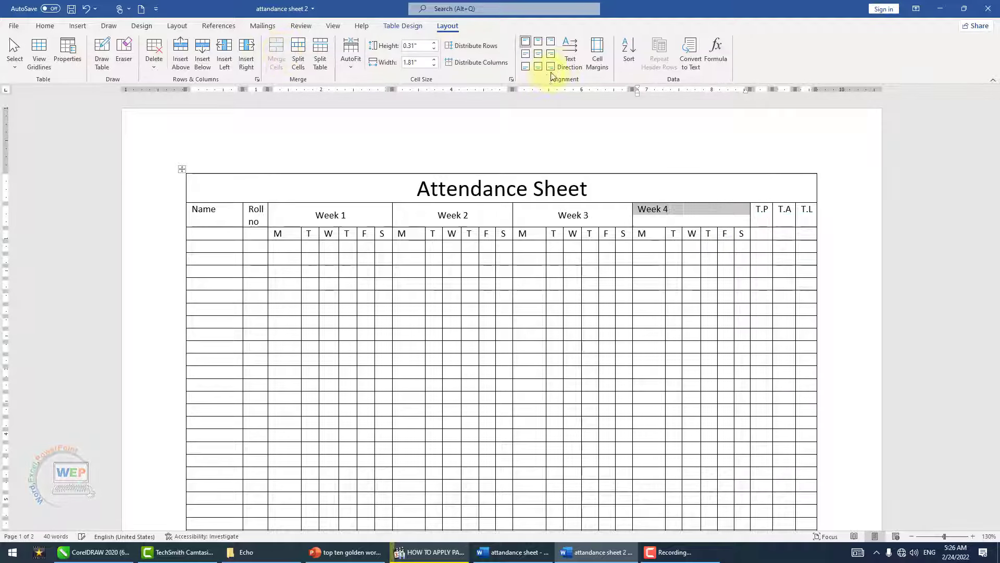
left_click(538, 54)
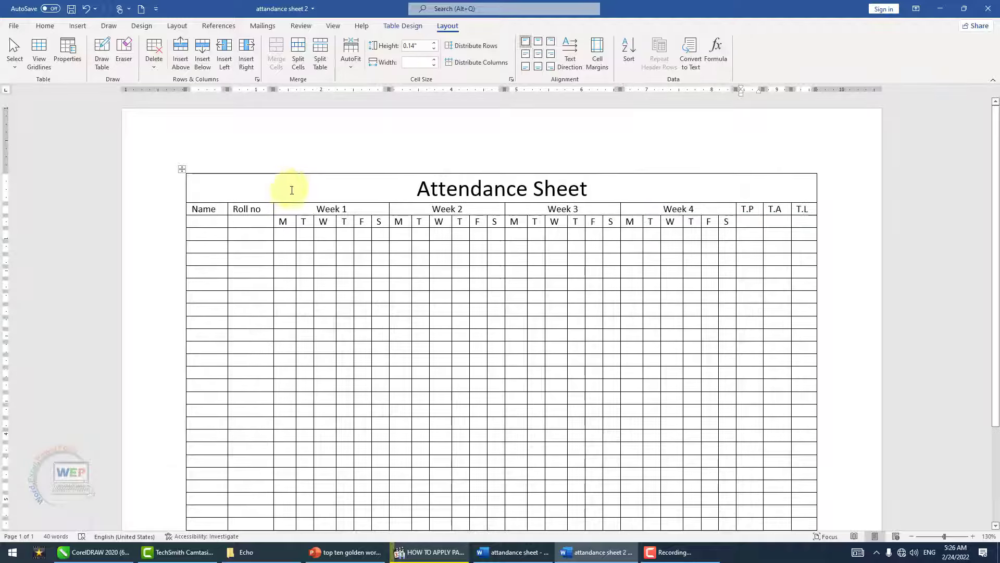
left_click_drag(242, 185, 649, 196)
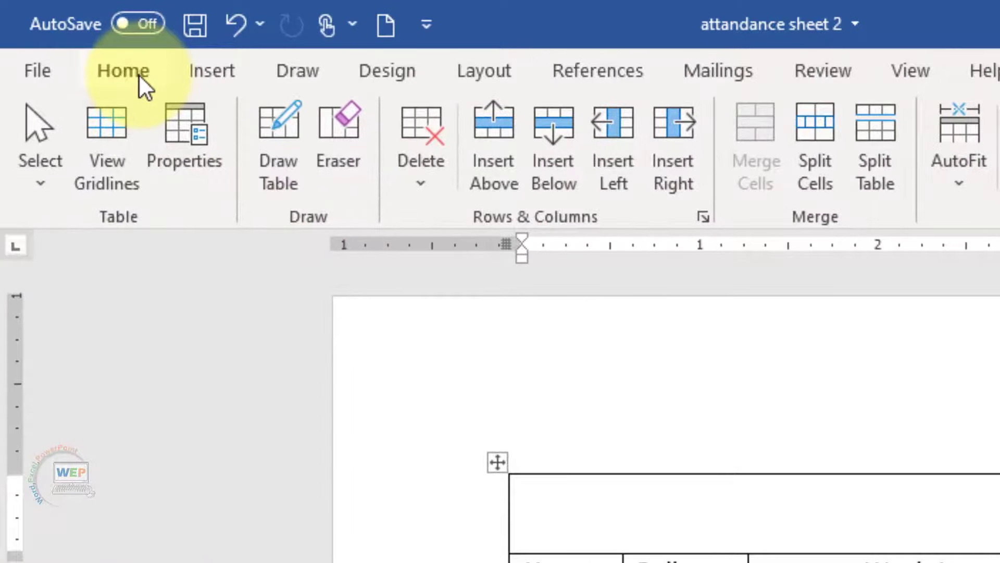
Shade the Attendance Sheet title row grey.
left_click(140, 76)
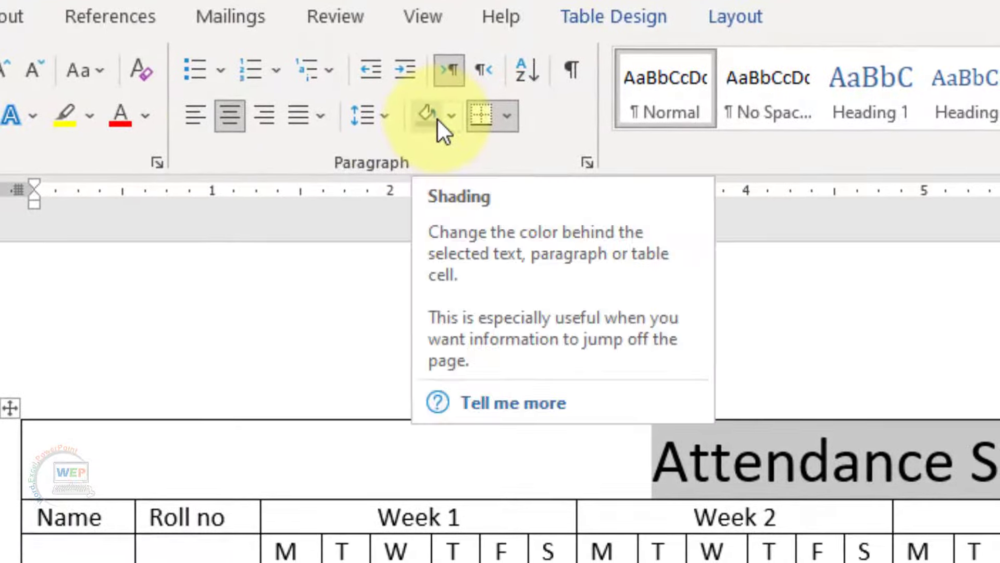
left_click(451, 115)
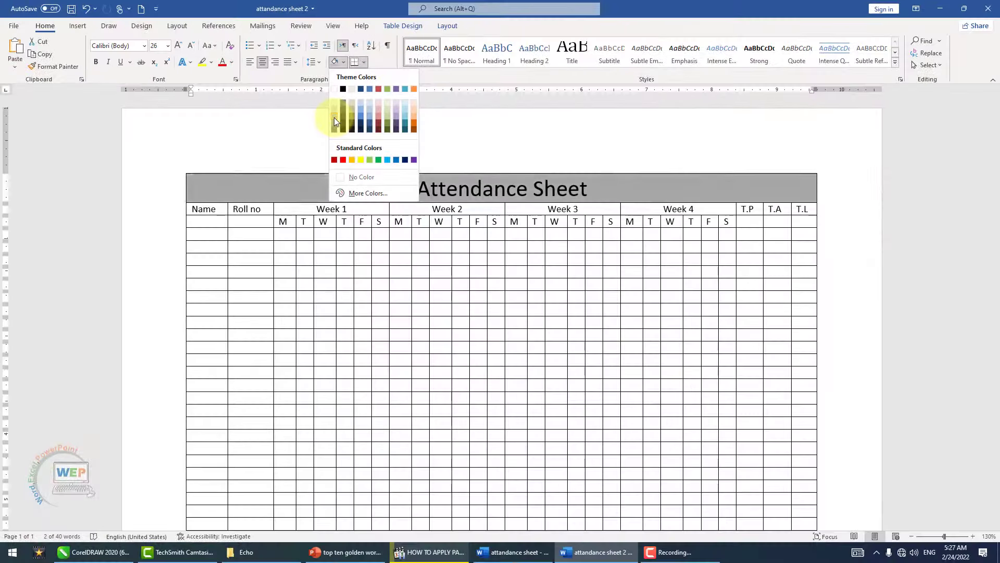
left_click(334, 117)
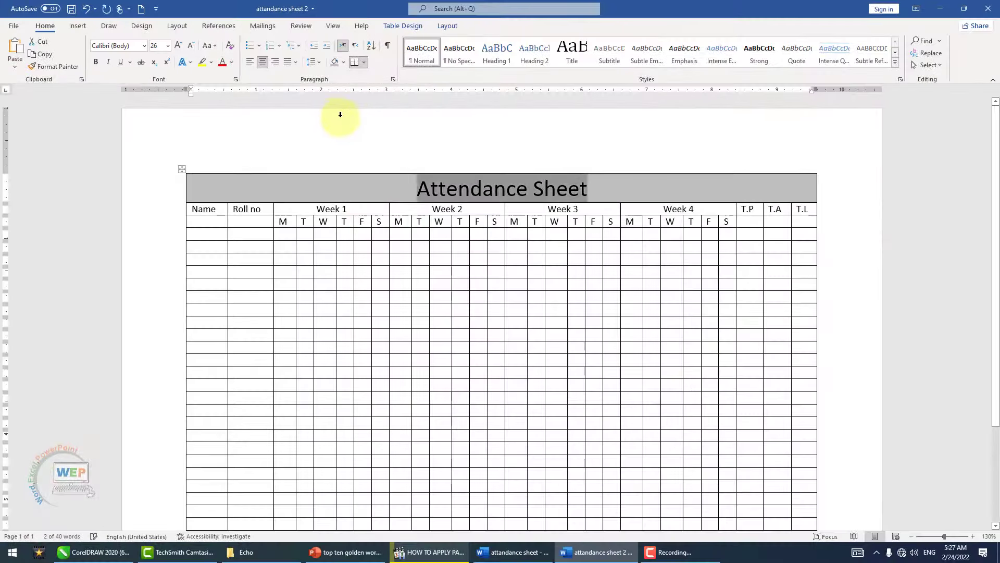
Set the Attendance Sheet title text in the Algerian font.
left_click(623, 188)
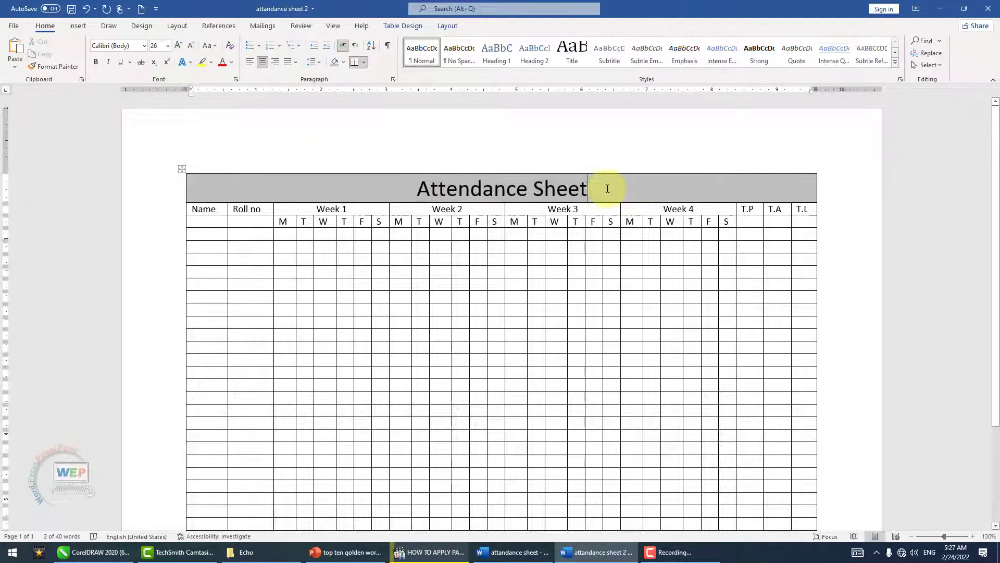
left_click_drag(559, 186, 419, 188)
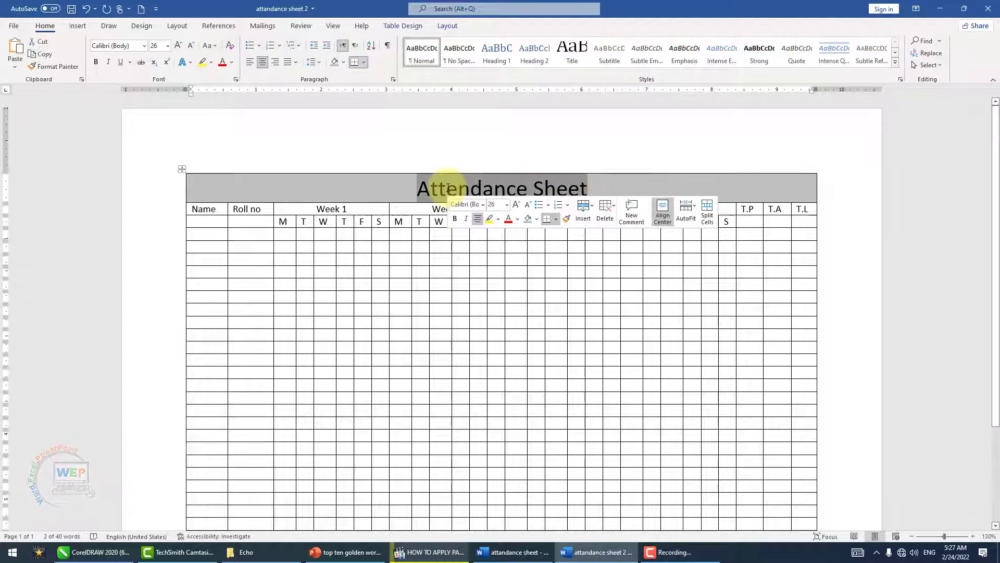
left_click(144, 45)
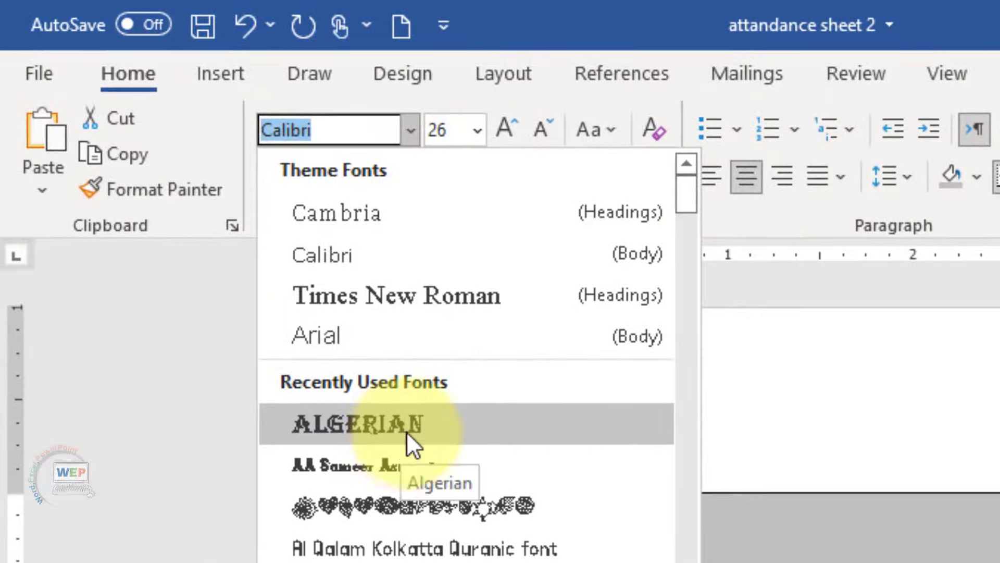
left_click(410, 428)
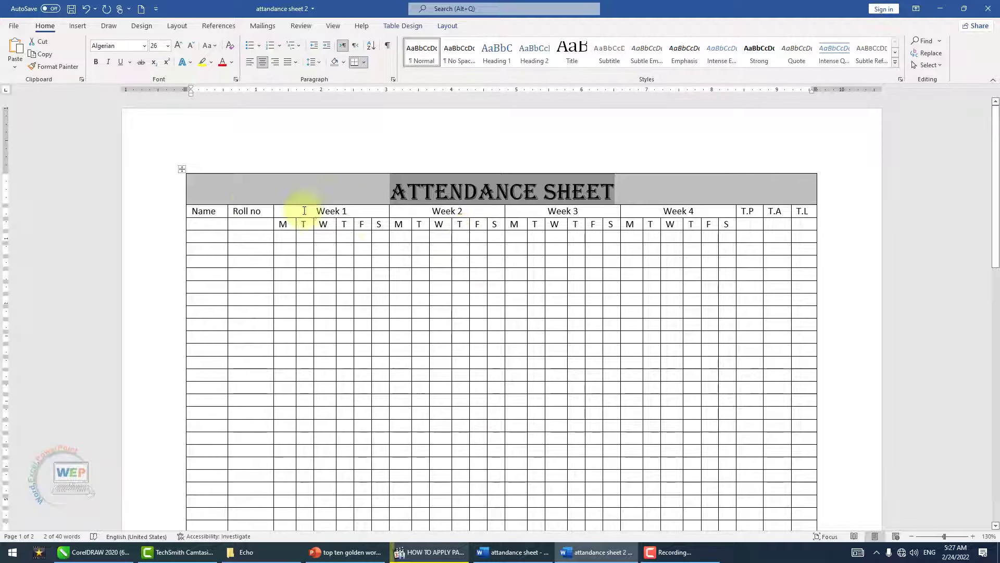
left_click(206, 221)
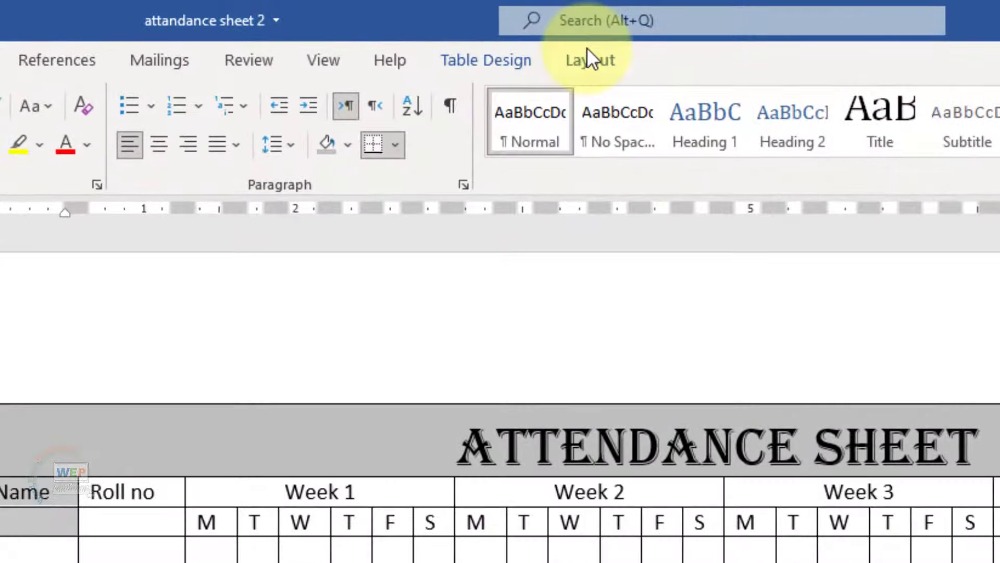
Merge the Name and Roll no cells with the cells below them and centre them.
left_click(587, 48)
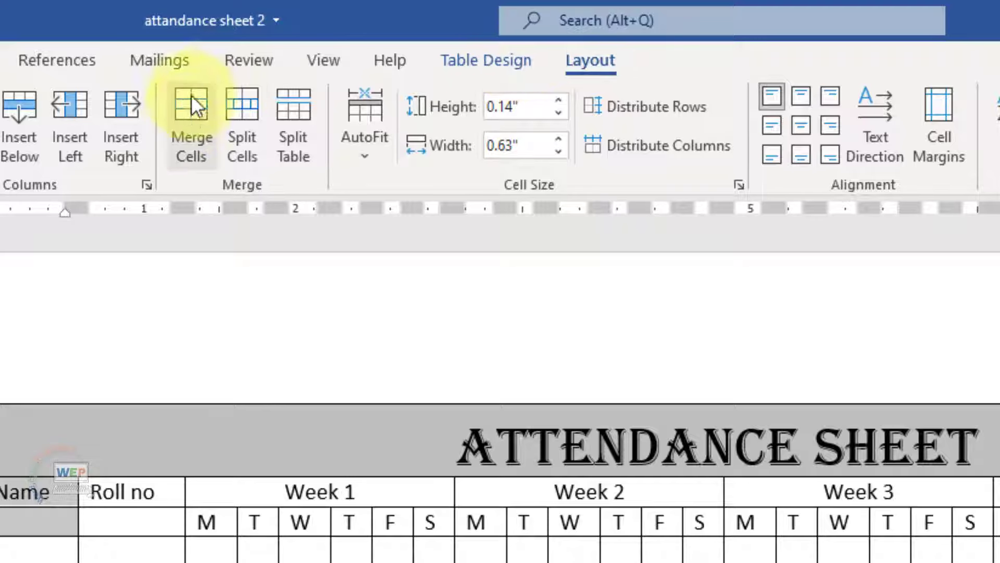
left_click(186, 114)
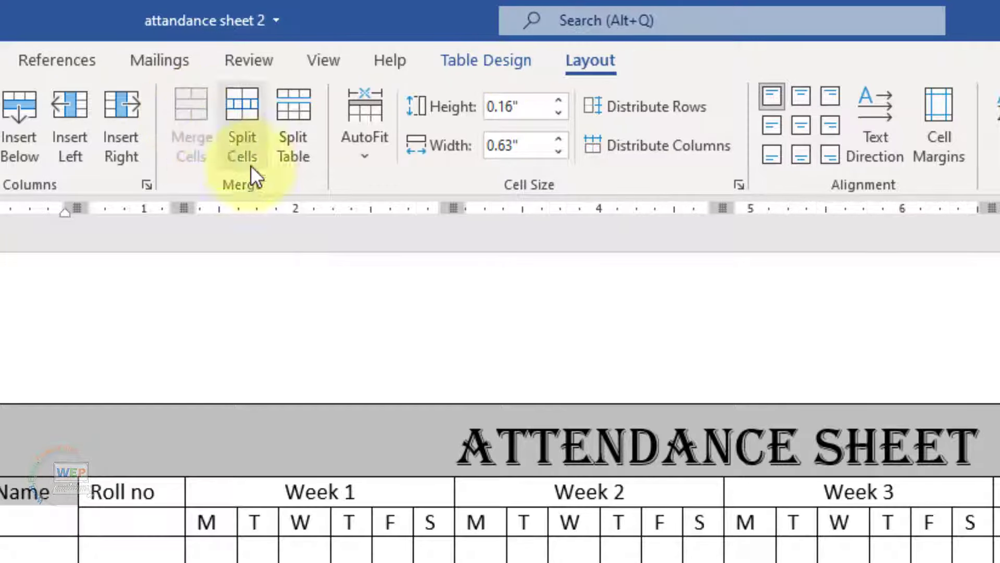
left_click(800, 130)
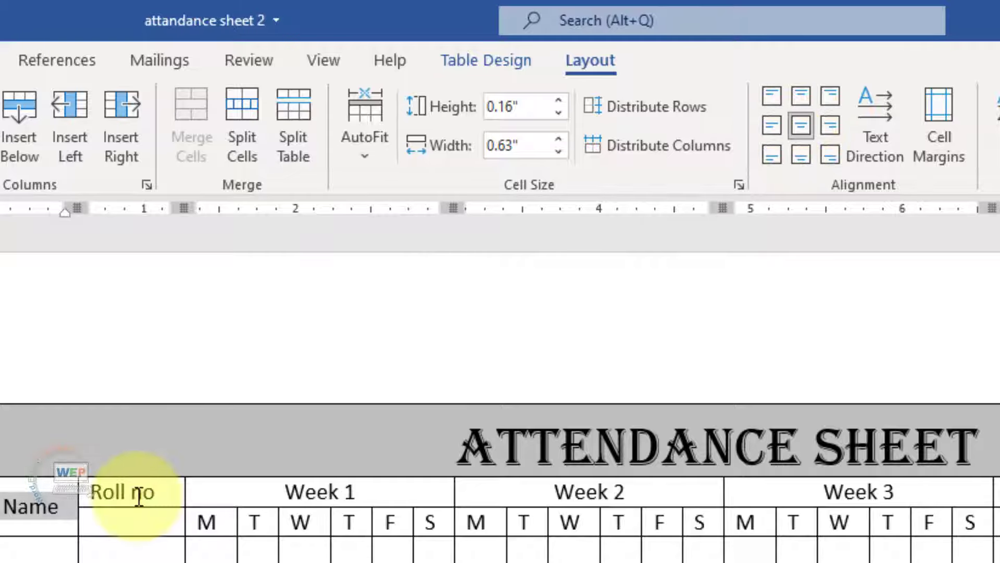
left_click_drag(138, 492, 142, 521)
left_click_drag(143, 460, 139, 455)
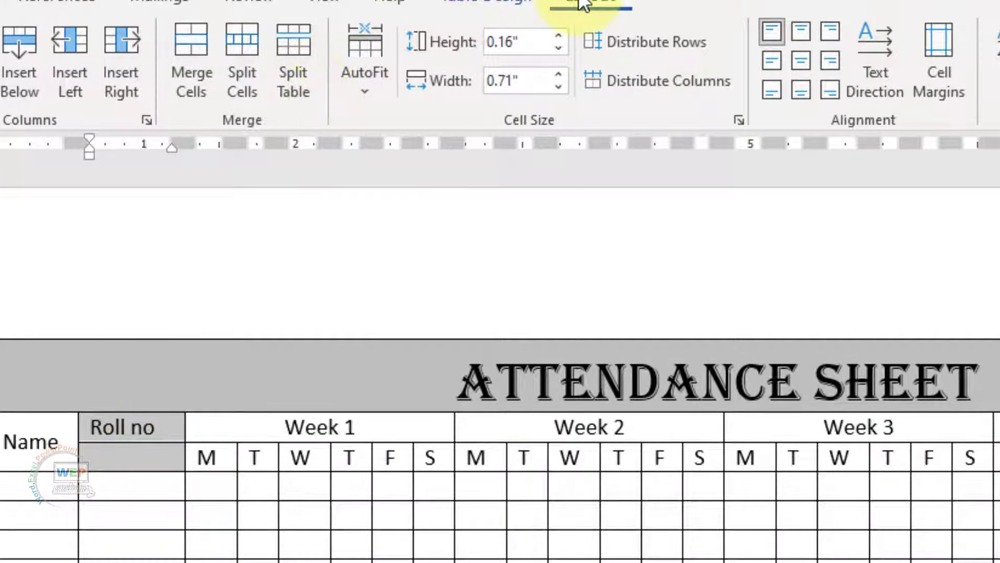
left_click(195, 51)
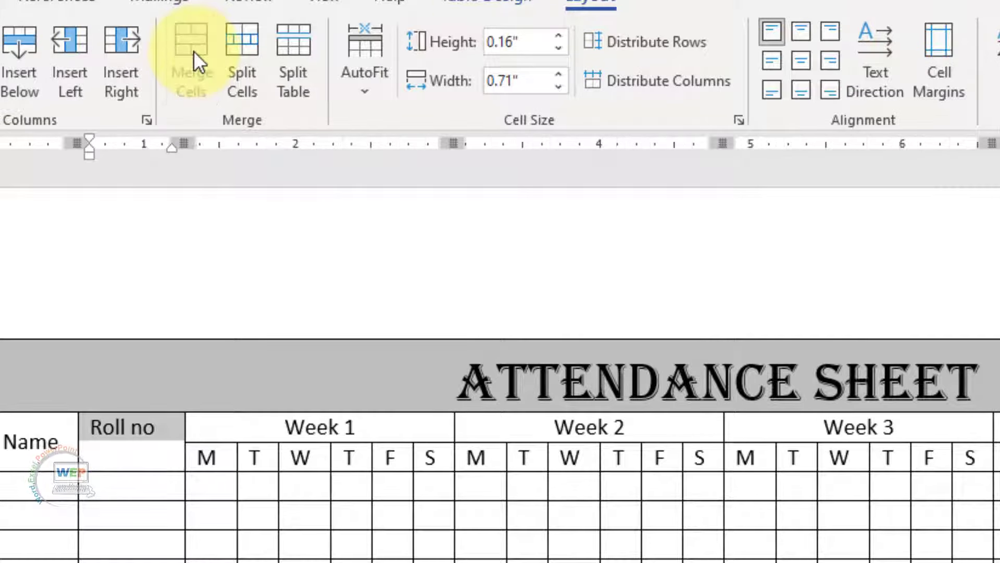
left_click(809, 67)
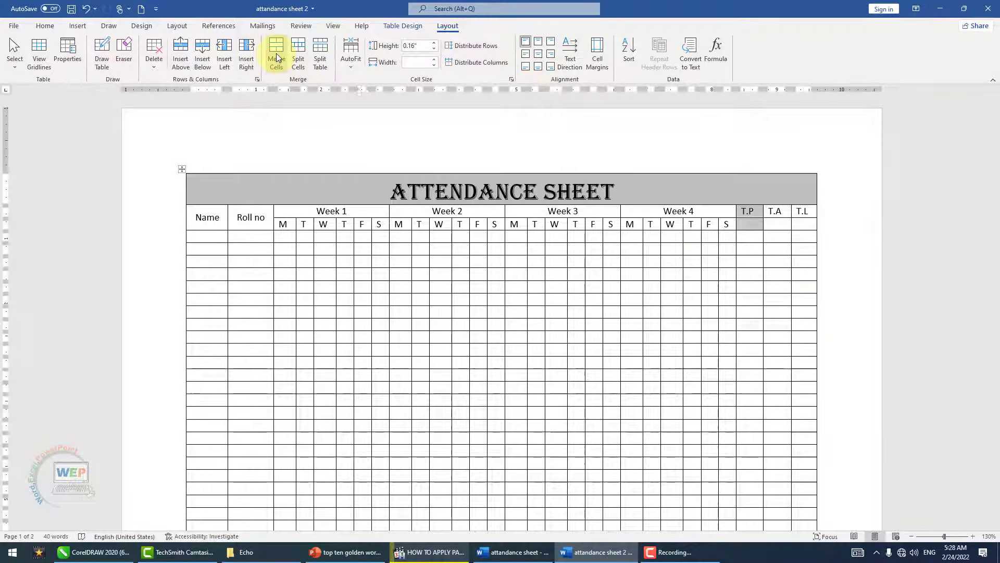
Merge the T.P, T.A and T.L cells across both header rows and centre them.
left_click(276, 53)
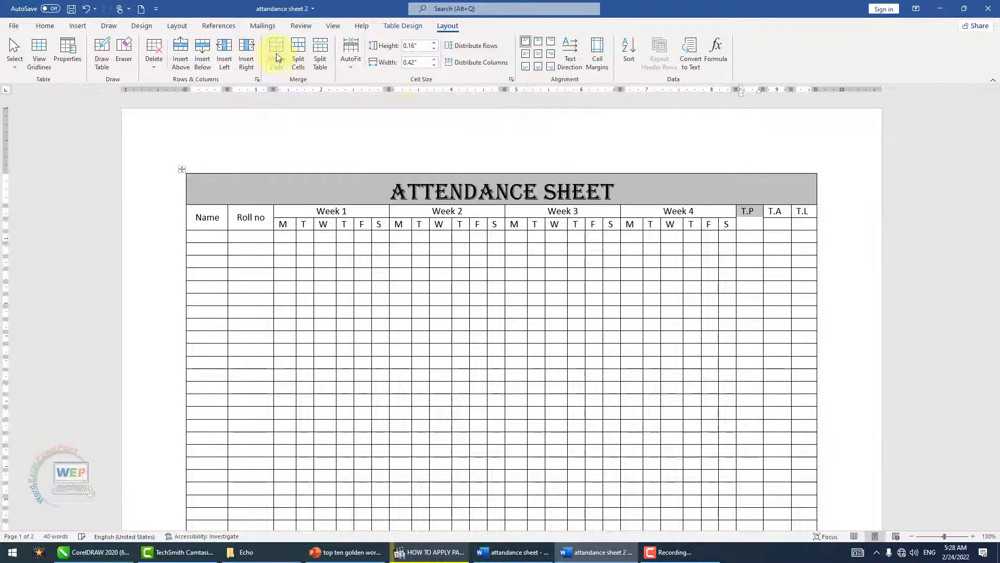
left_click(542, 59)
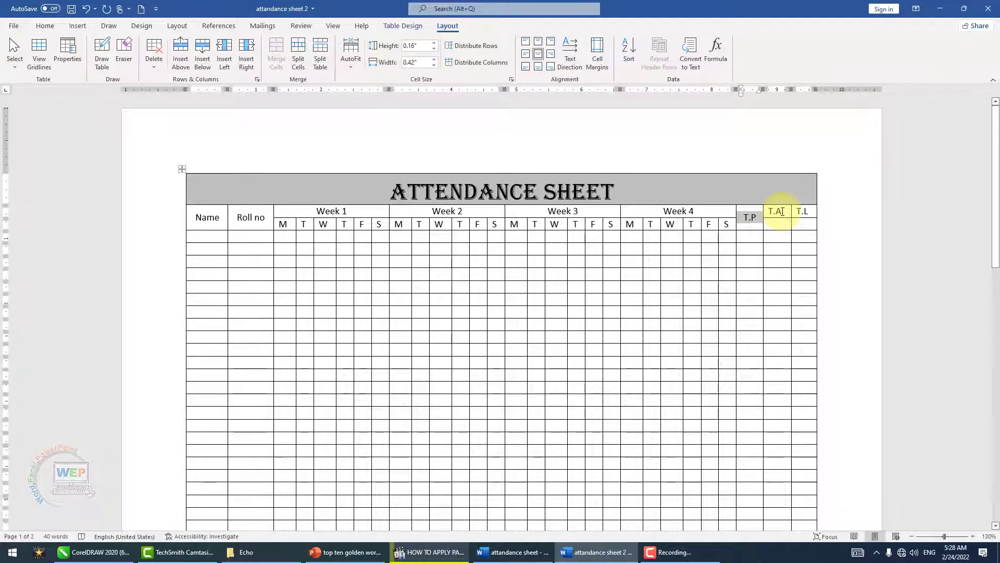
left_click_drag(782, 211, 777, 225)
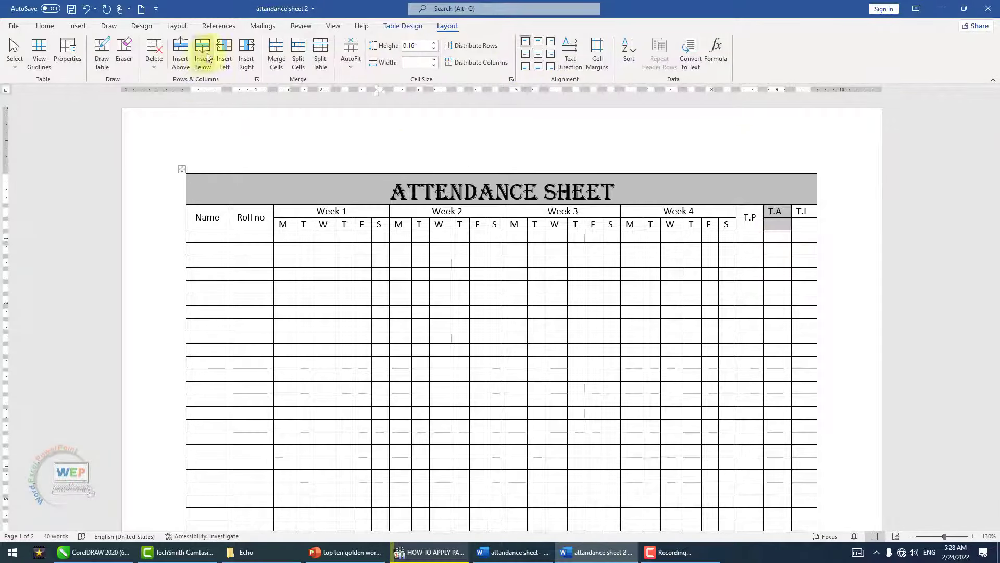
left_click(283, 52)
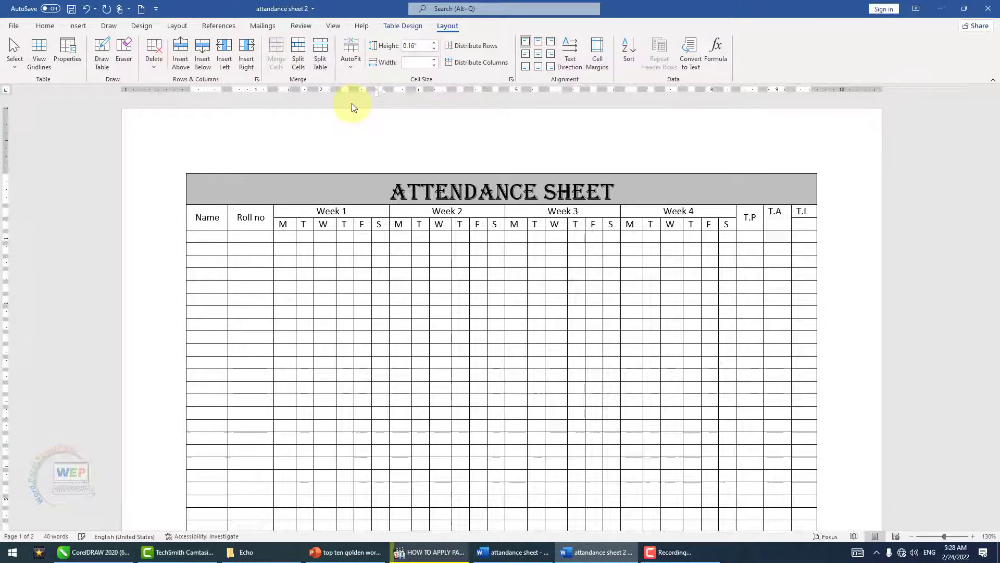
left_click(538, 54)
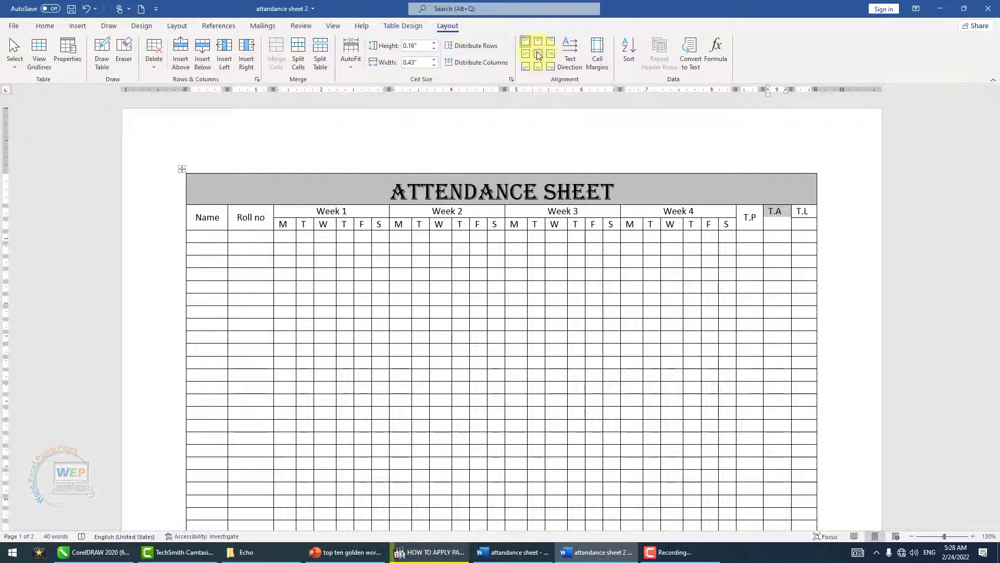
mouse_move(777, 218)
left_mouse_down()
mouse_move(803, 212)
mouse_move(804, 229)
left_mouse_up()
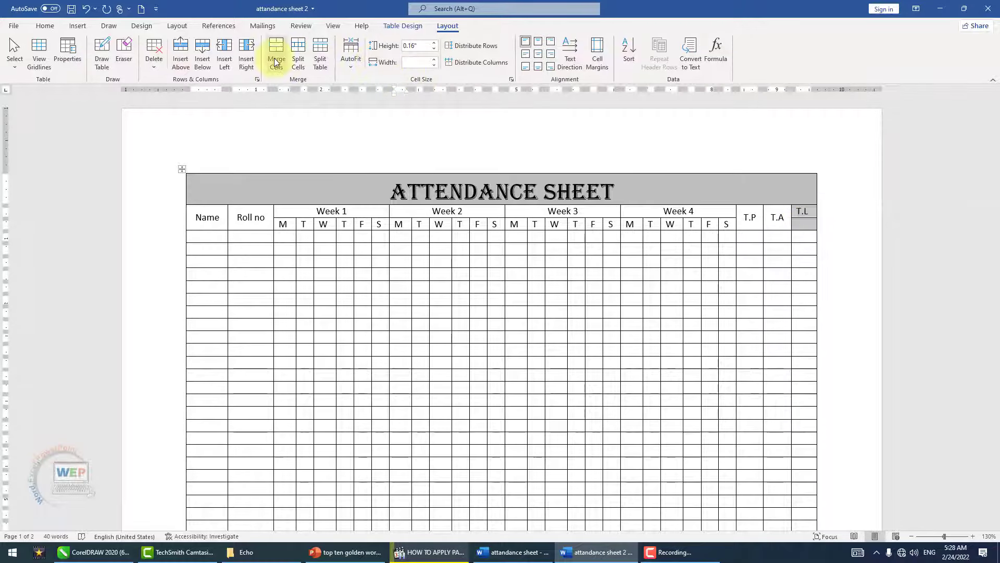
left_click(274, 58)
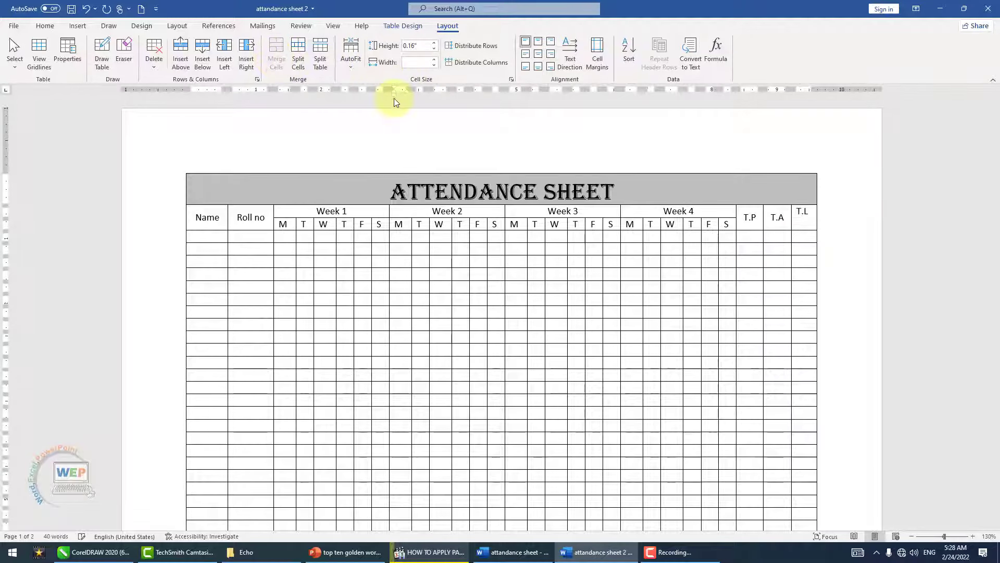
left_click(540, 55)
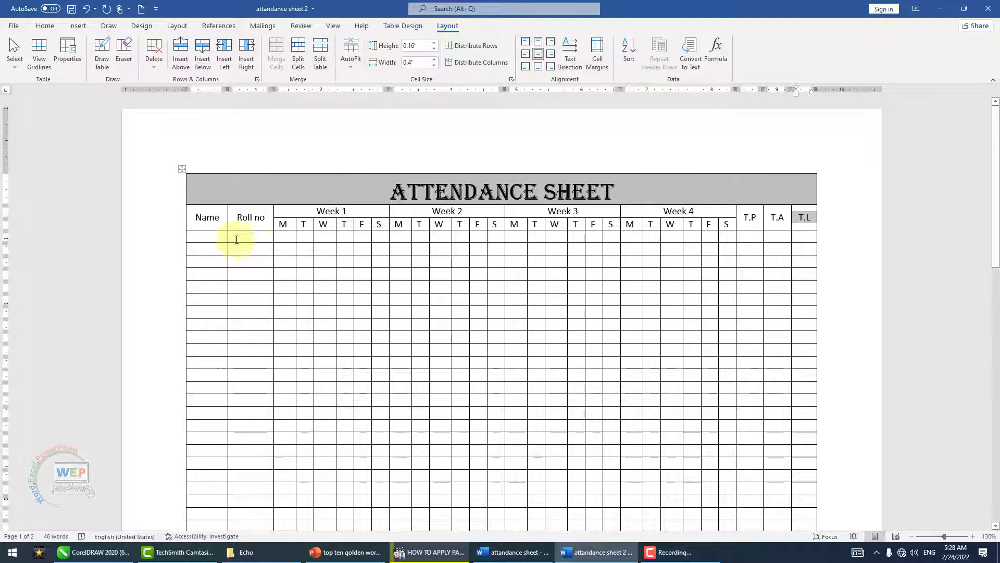
left_click(207, 217)
left_click_drag(218, 220, 245, 221)
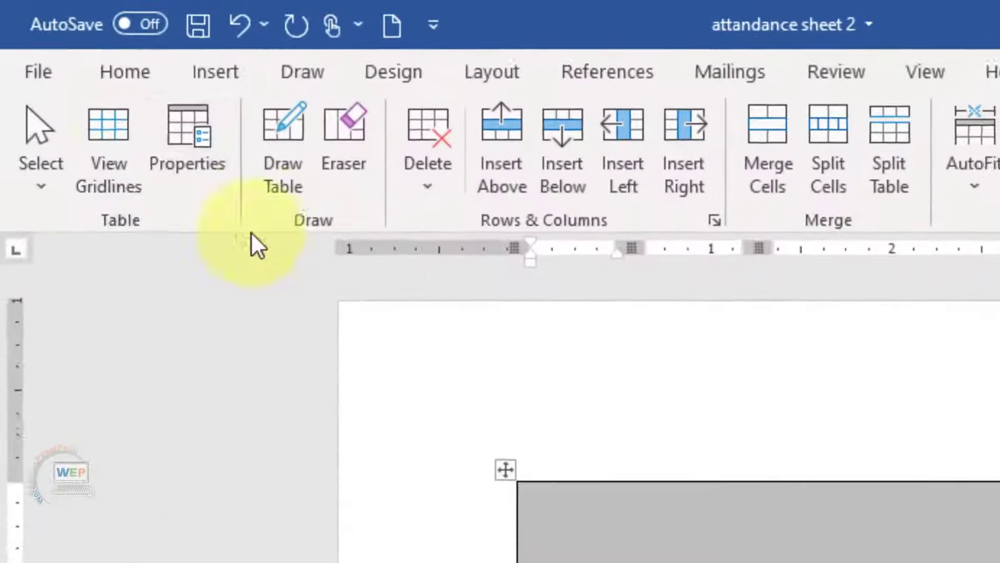
Shade the Name and Roll no cells and the day-letter row grey.
left_click(65, 42)
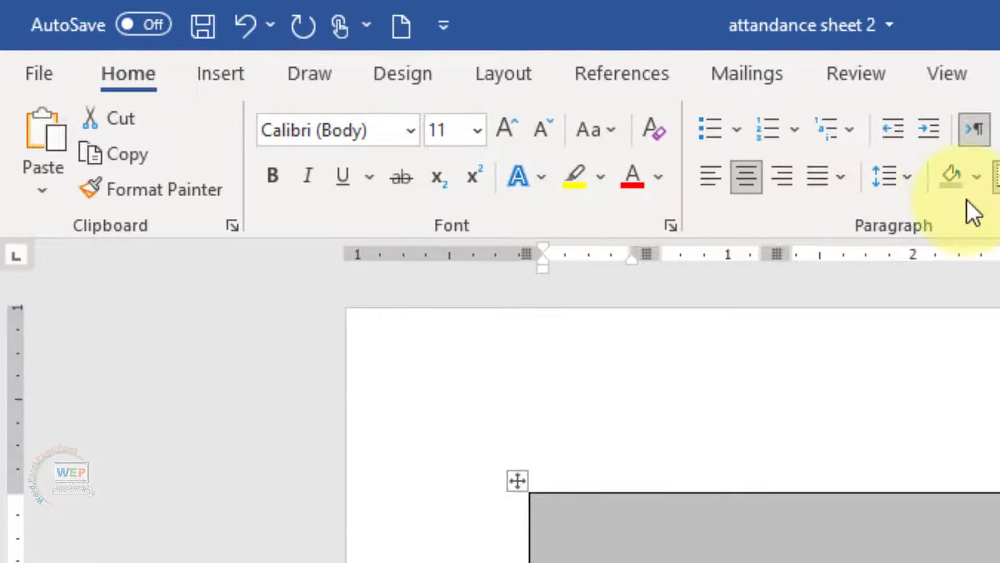
left_click(953, 188)
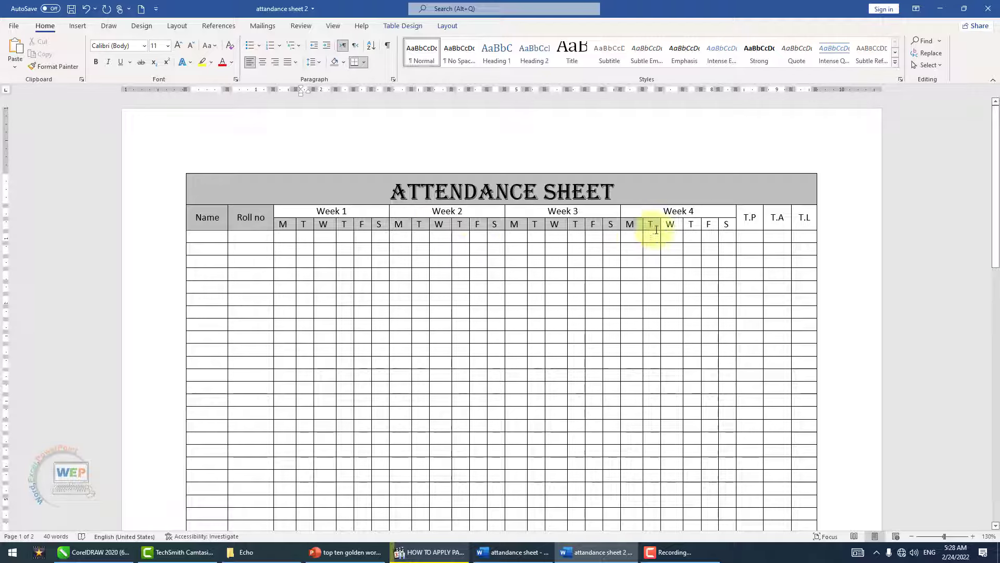
left_click_drag(727, 230, 728, 230)
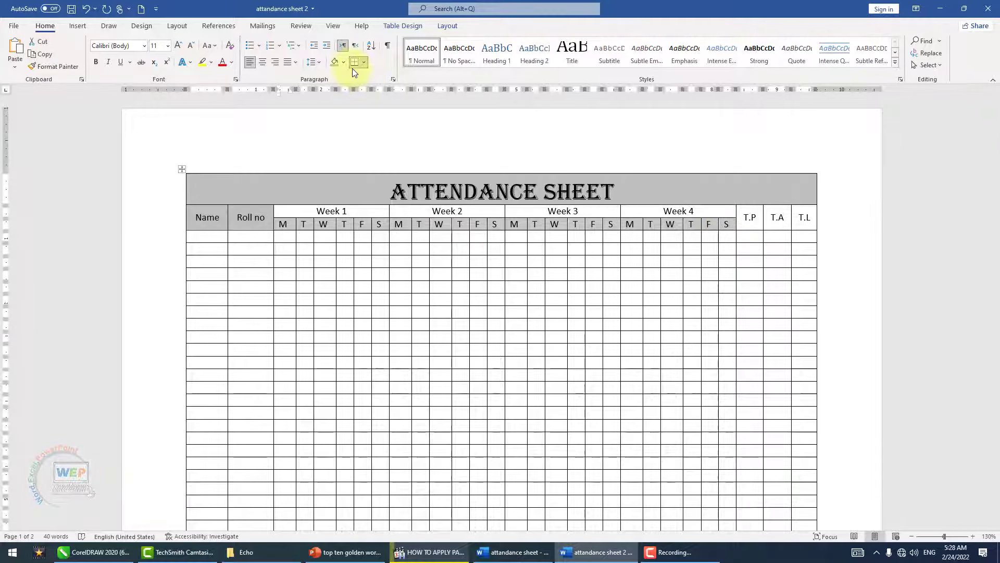
left_click(536, 311)
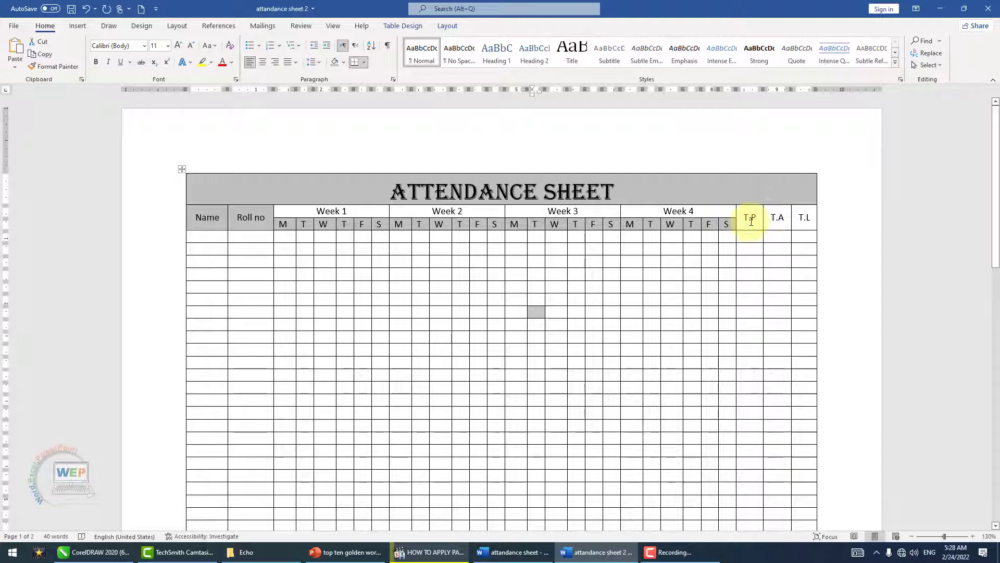
Shade the T.P, T.A and T.L header cells grey.
left_click_drag(751, 221, 797, 221)
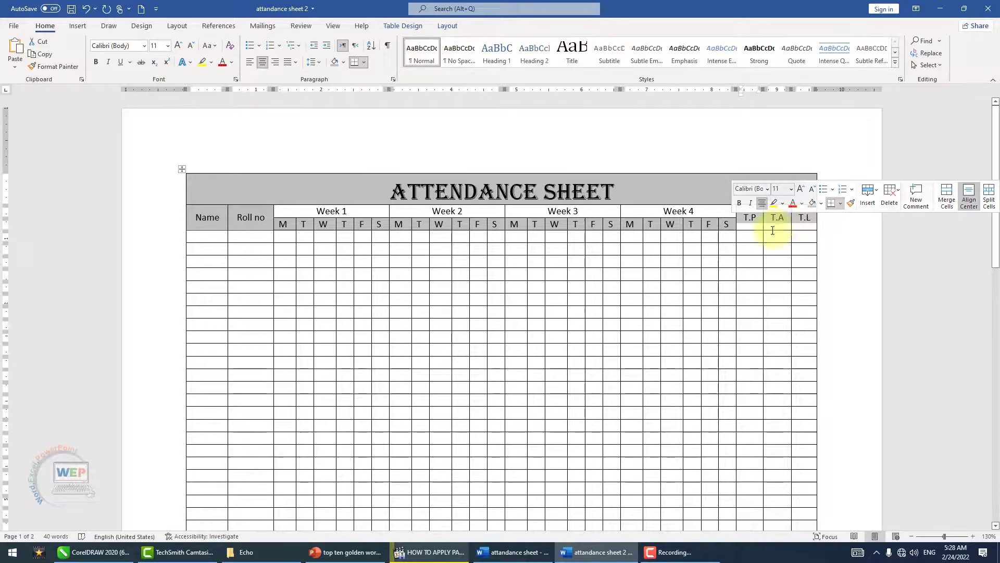
left_click(334, 61)
left_click(679, 302)
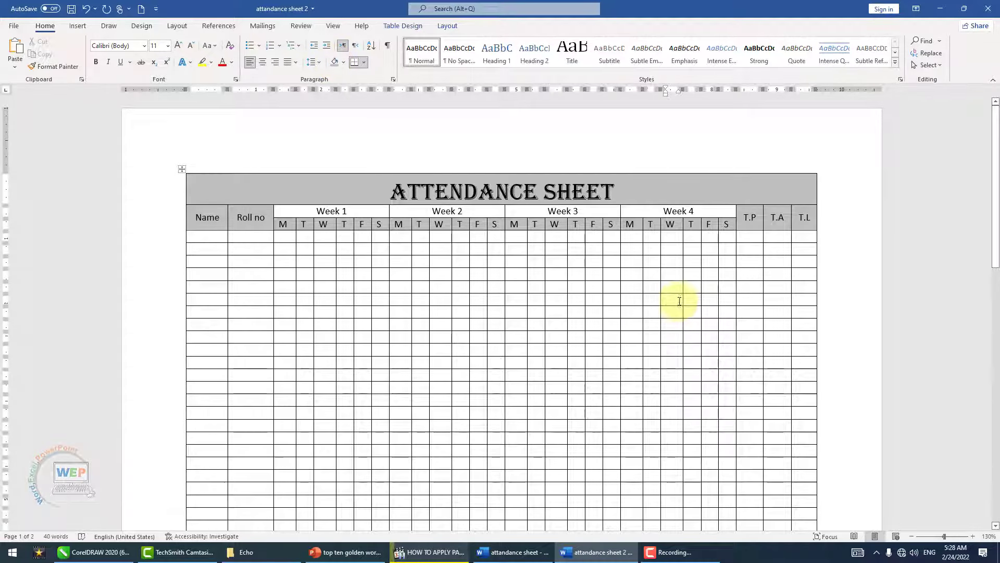
scroll(630, 310, "down", 1)
scroll(630, 311, "down", 1)
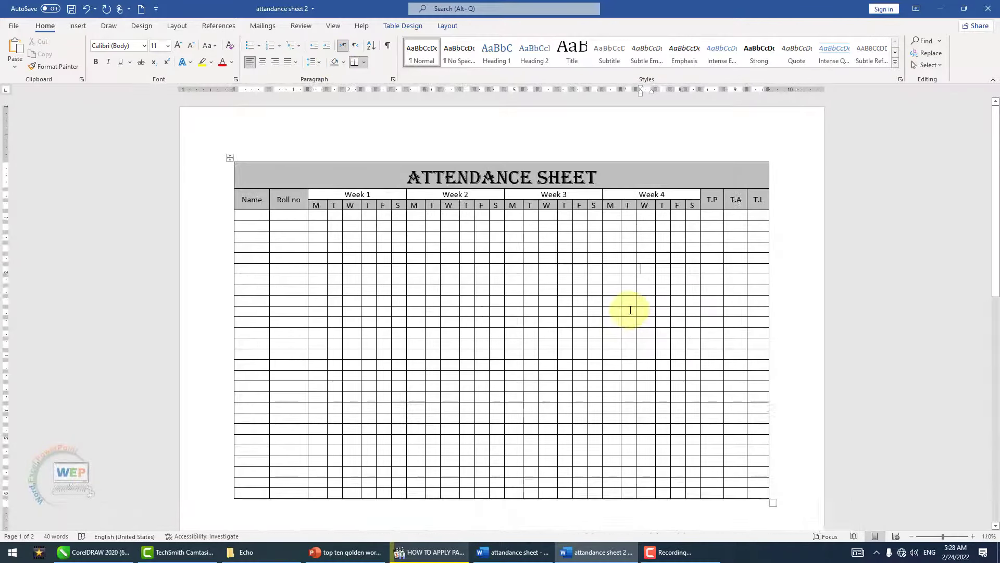